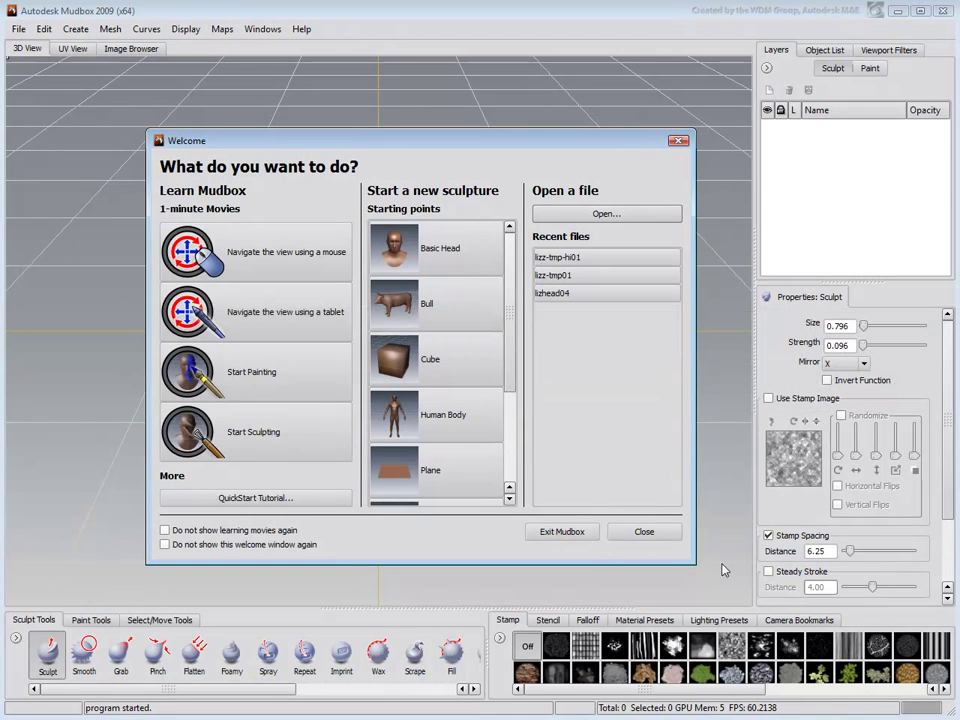
Step: Dismiss the welcome window and open the hotkey settings
click(644, 531)
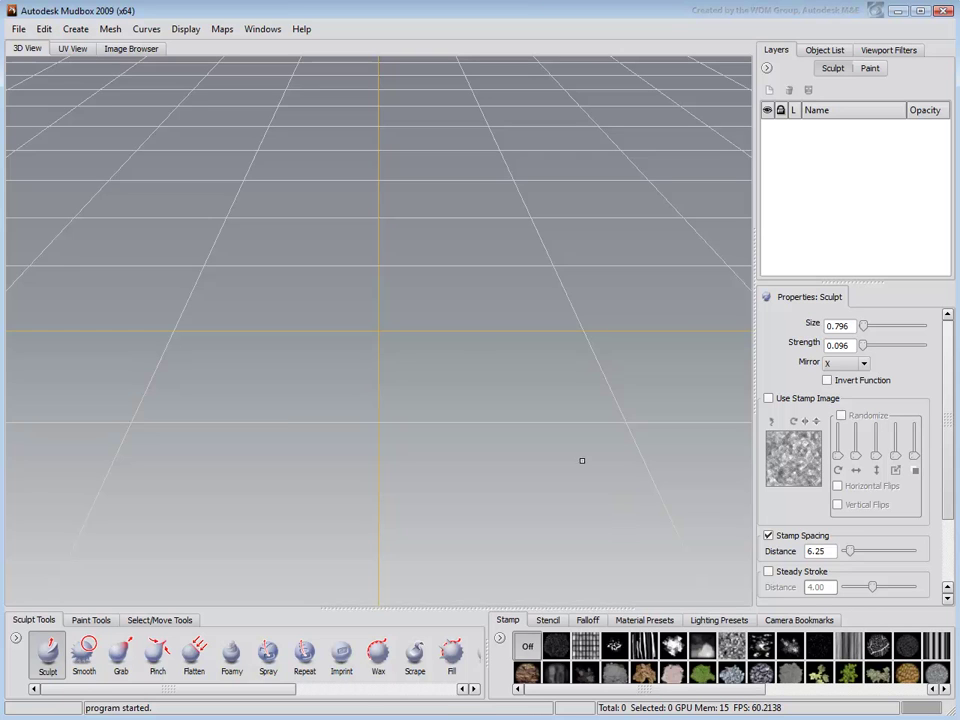
click(259, 31)
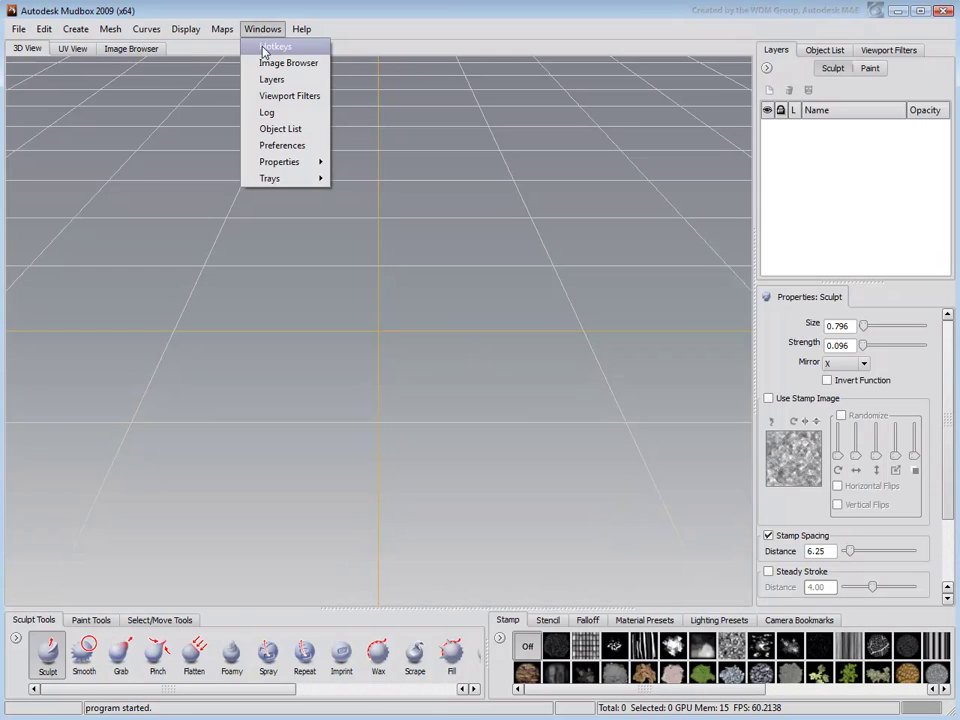
click(272, 46)
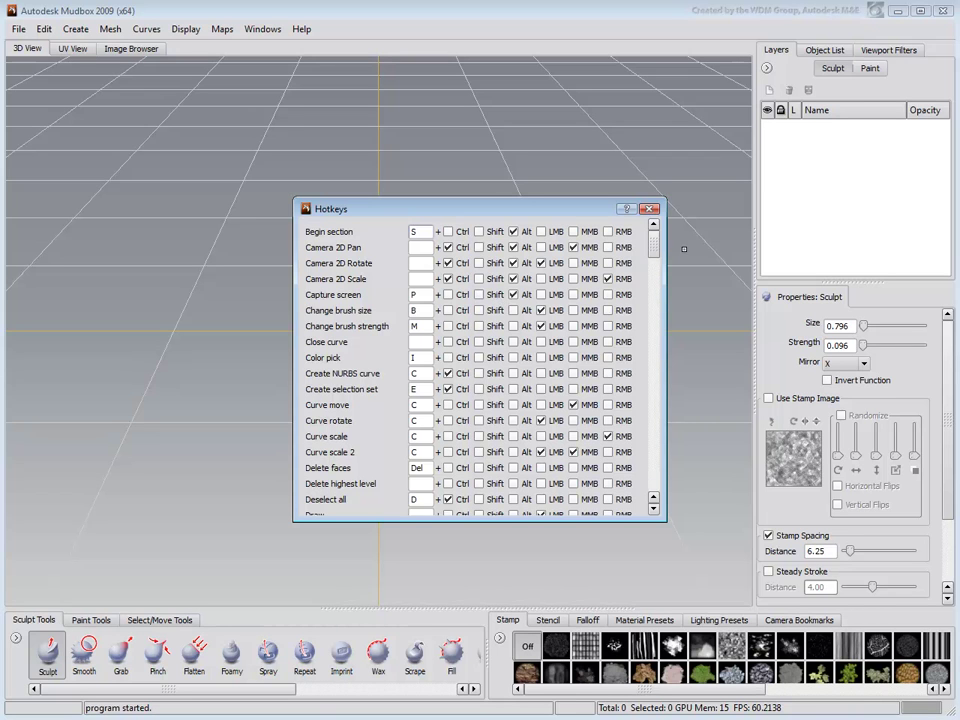
Step: Remove the Alt modifier from the Pan hotkey and switch Rotate around from LMB to MMB
drag(656, 247, 656, 357)
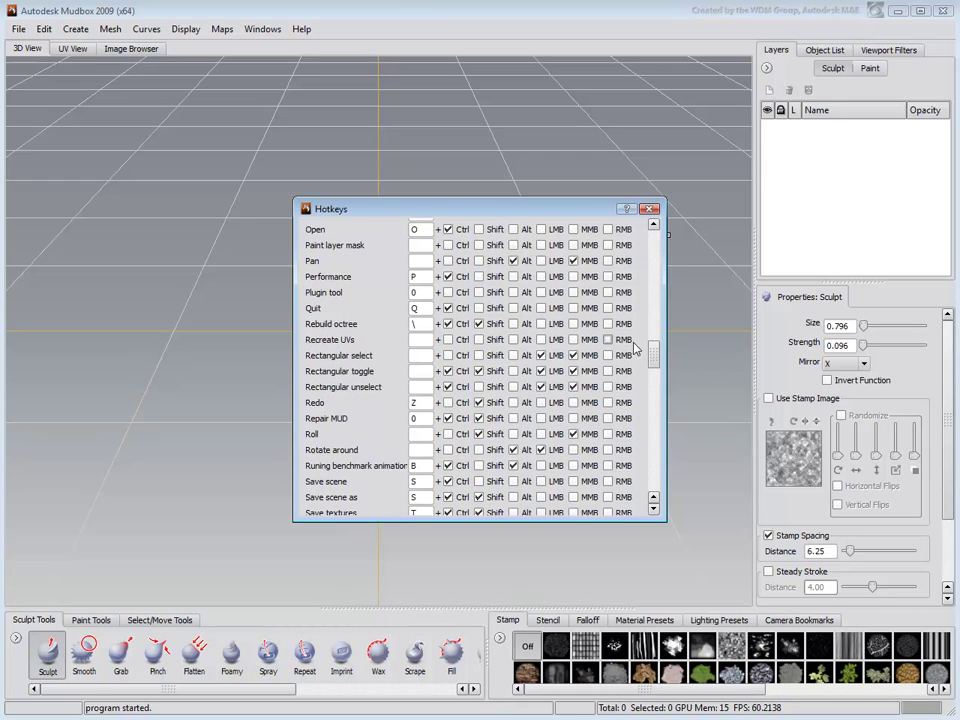
click(512, 261)
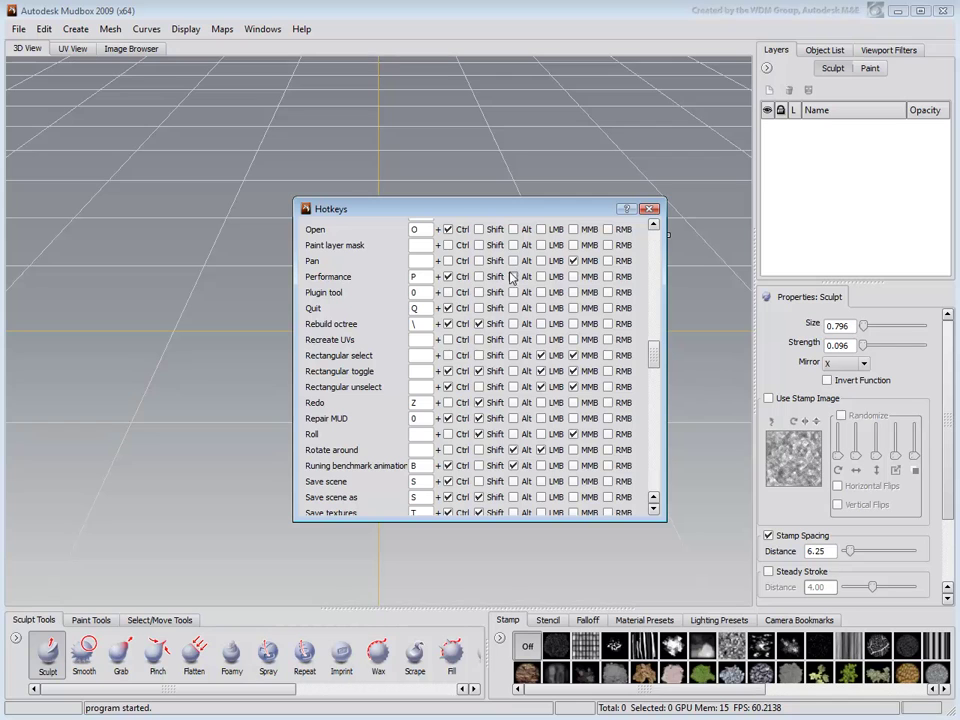
click(541, 450)
click(573, 450)
Step: Change the Zoom hotkey to Ctrl+Alt+MMB, overriding only the Camera 2D Pan conflict, and close the hotkey settings
scroll(574, 495, down, 15)
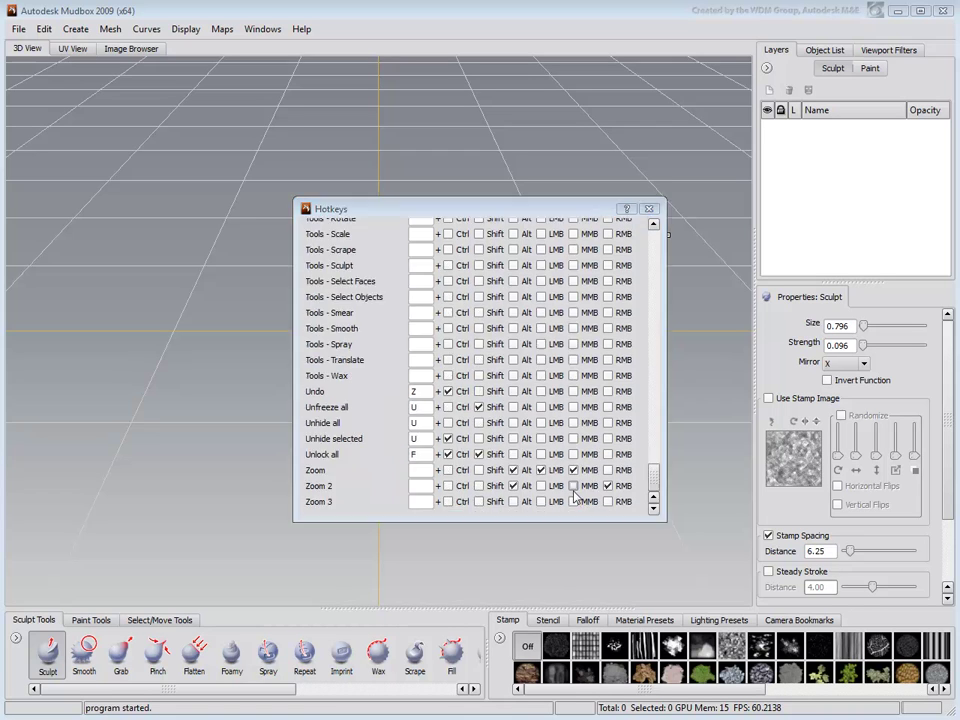
click(448, 470)
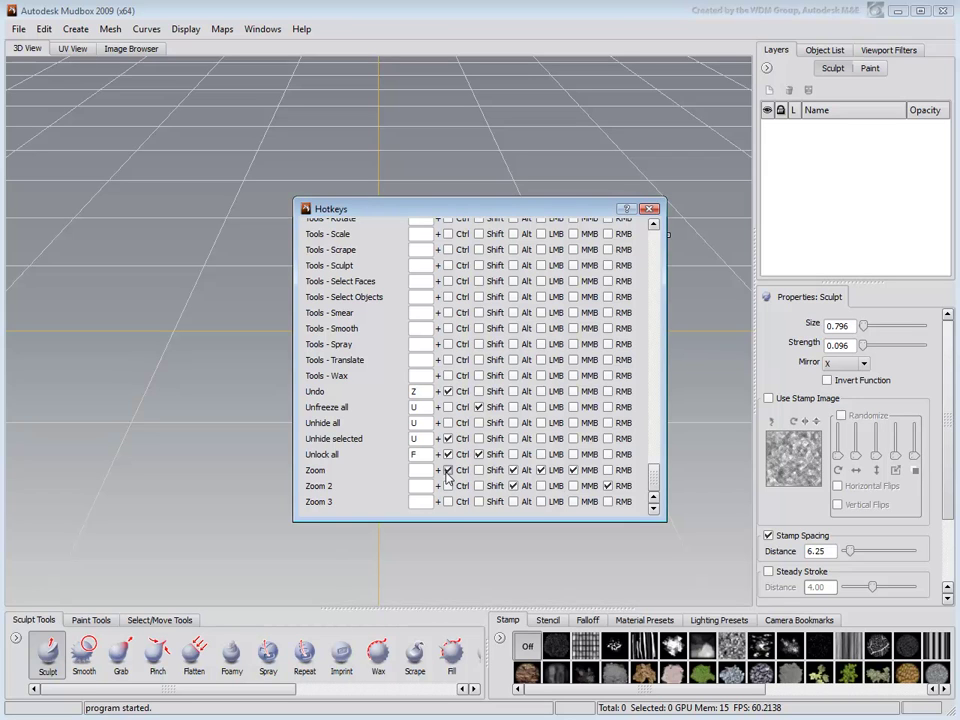
click(541, 471)
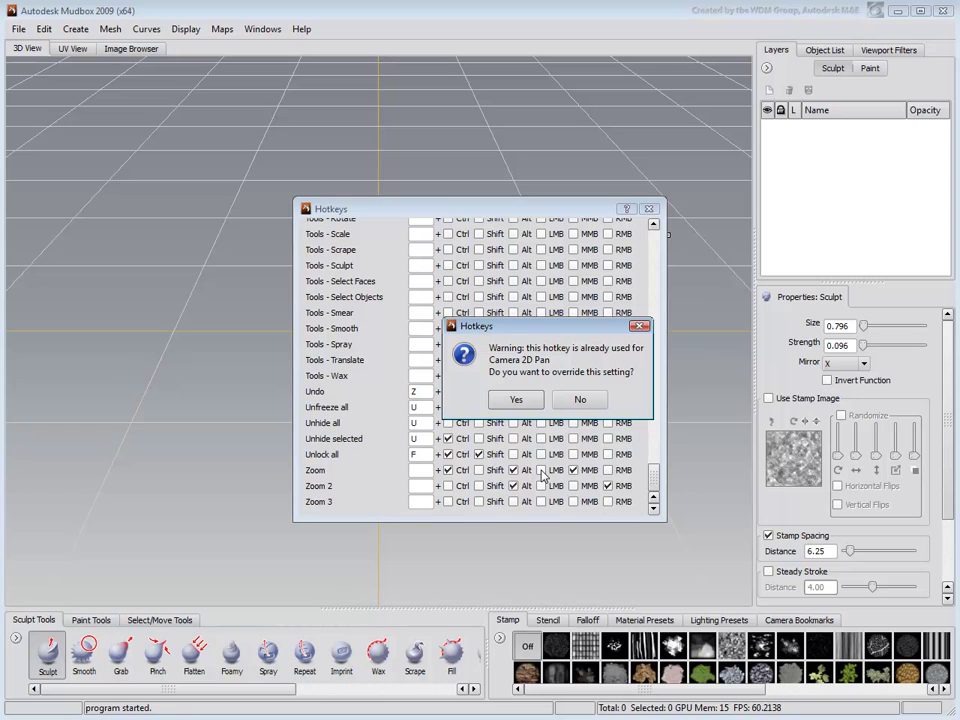
click(515, 400)
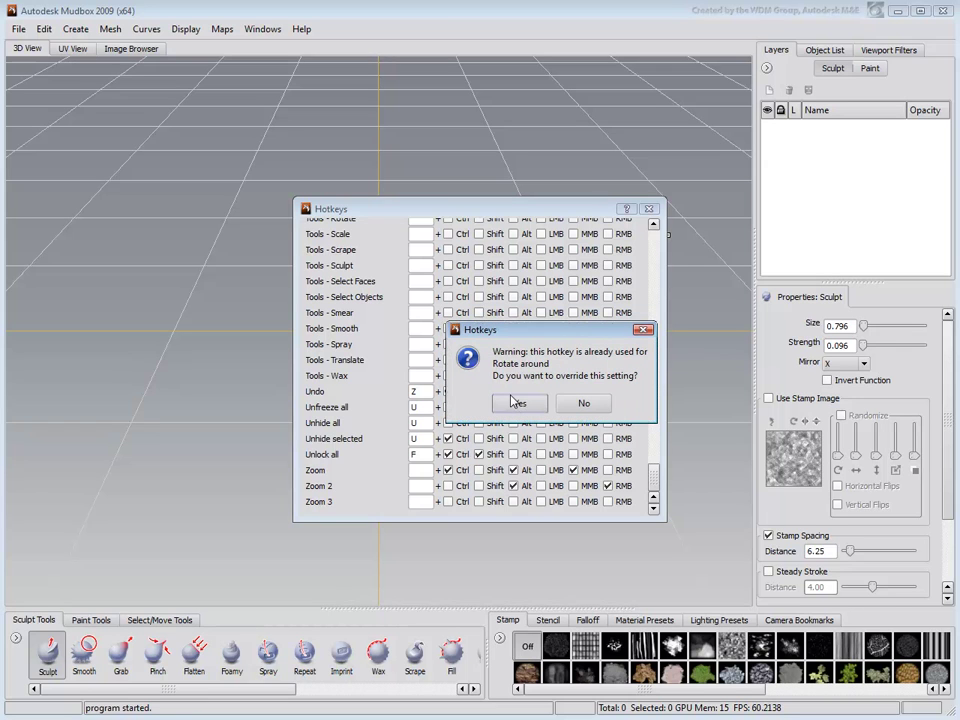
click(570, 402)
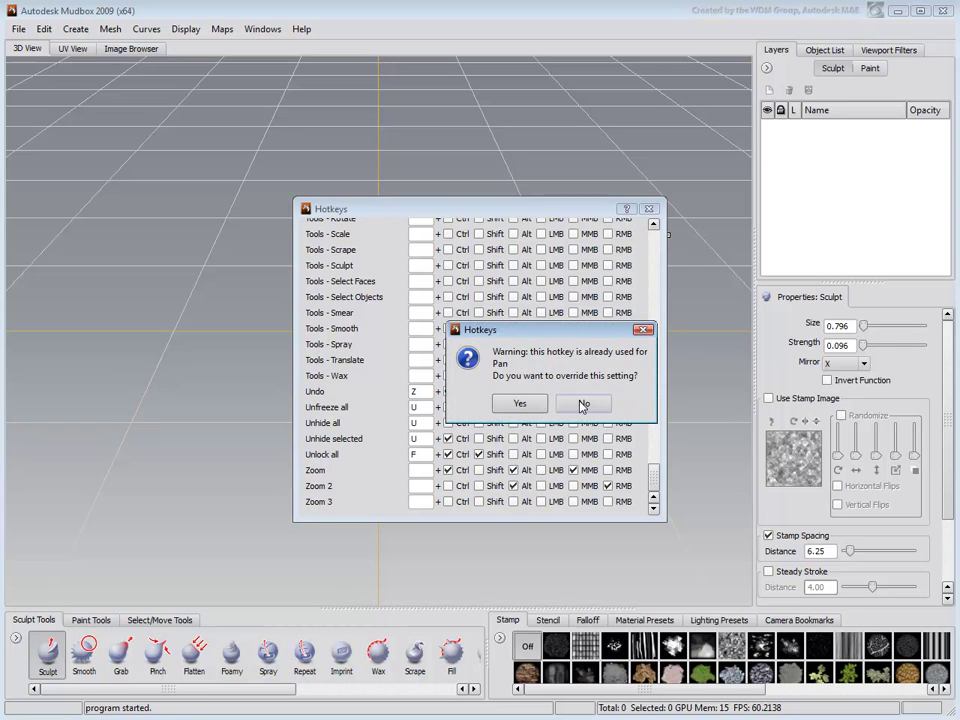
click(582, 404)
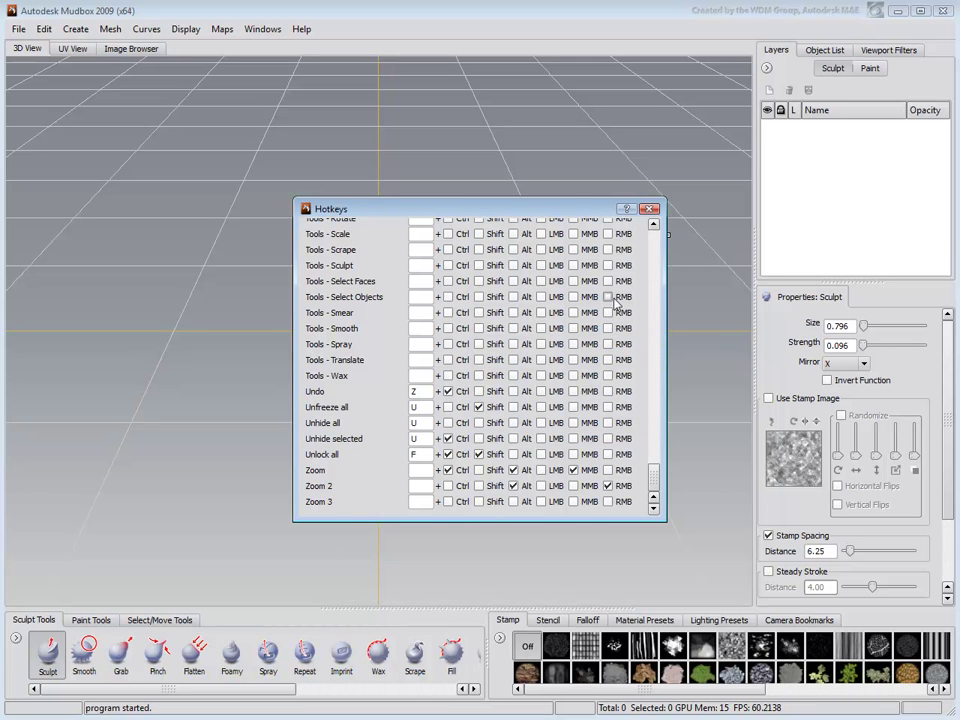
click(649, 209)
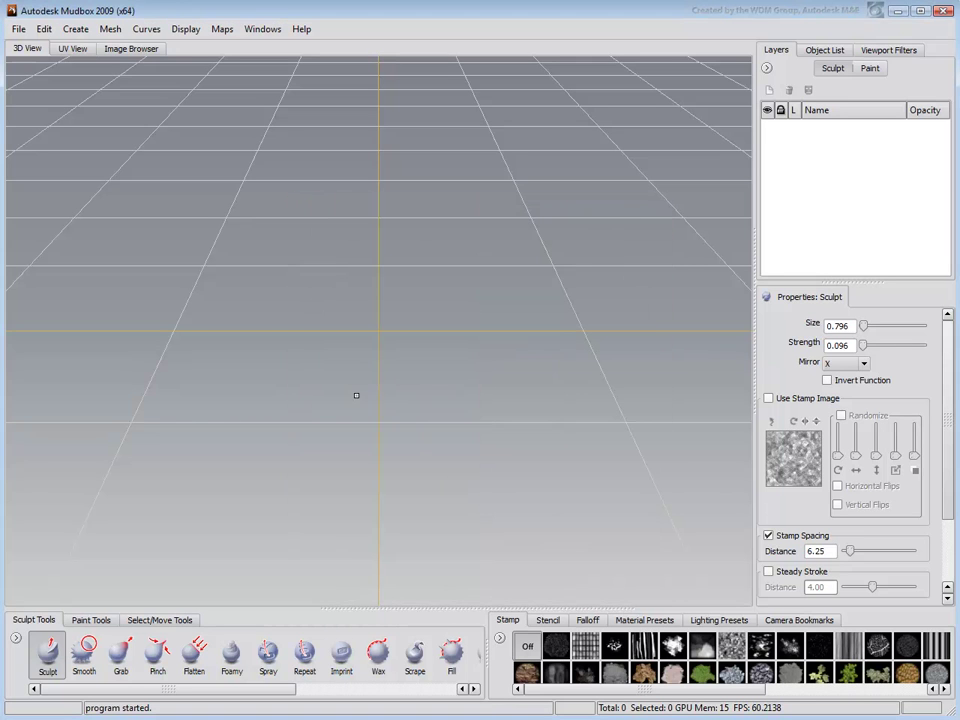
Step: Switch to Windows Explorer, locate hotkeys.txt in Documents\Mudbox\2009-x64\settings without deleting it, and return to Mudbox
alt+drag(368, 388, 455, 446)
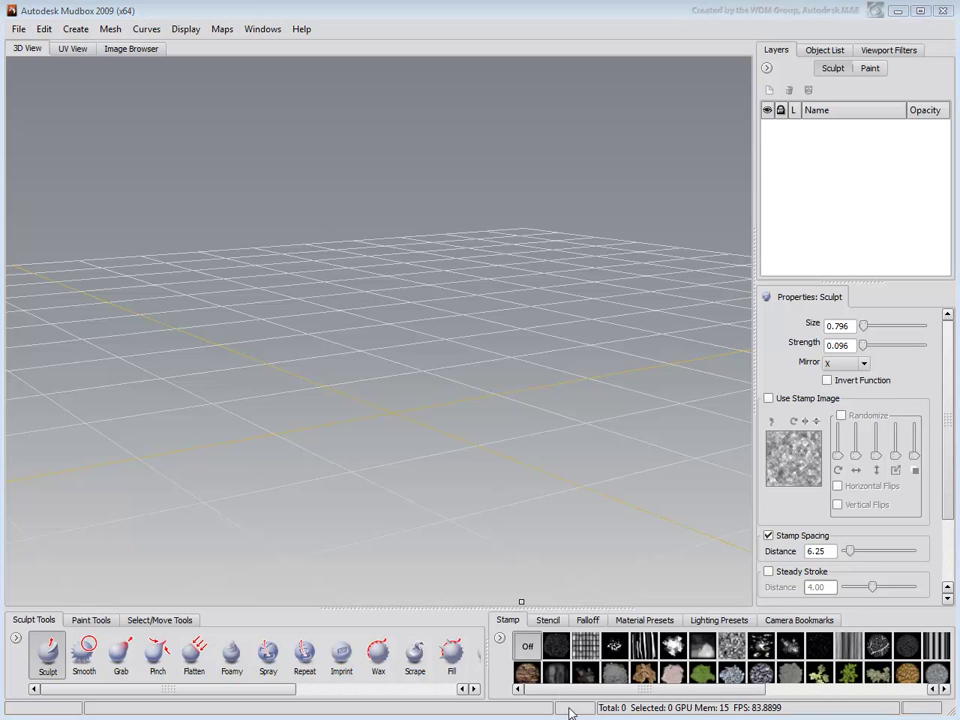
key(alt+Tab)
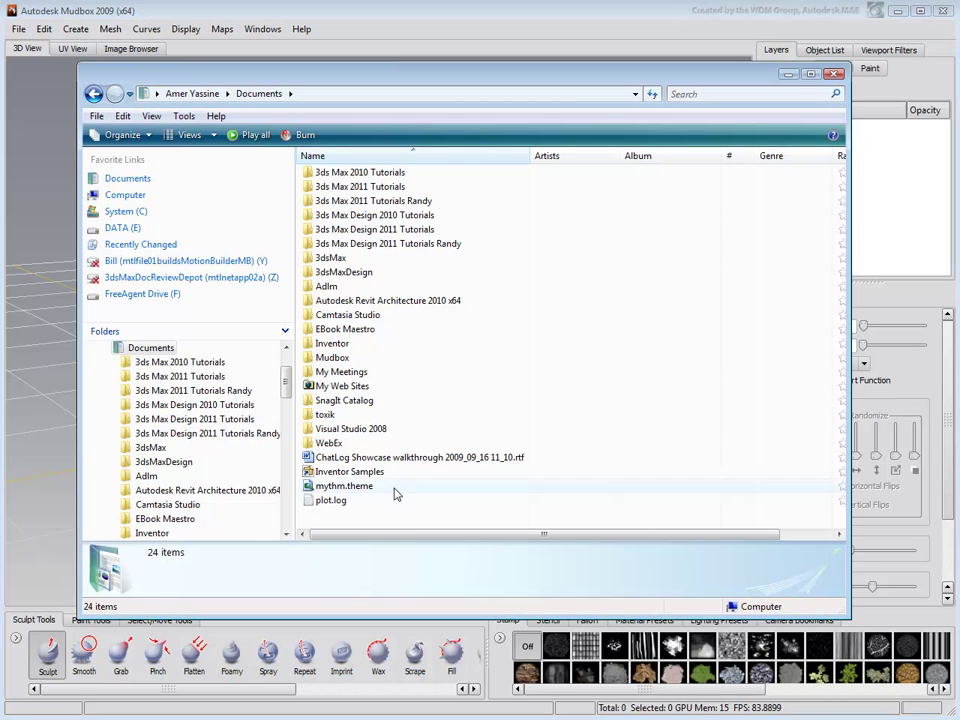
double_click(333, 358)
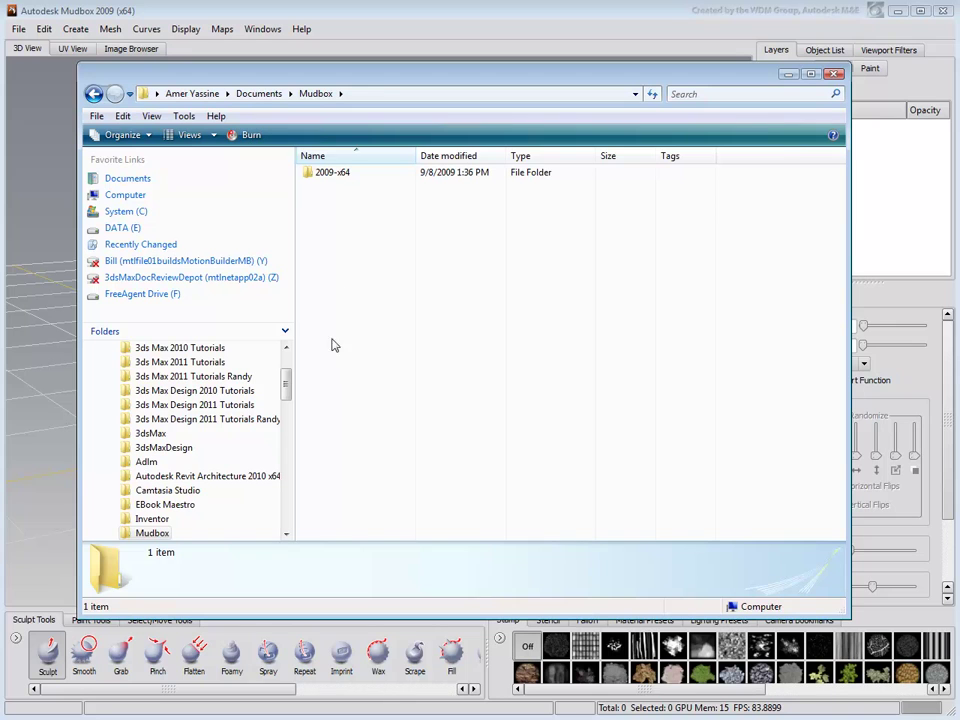
double_click(334, 172)
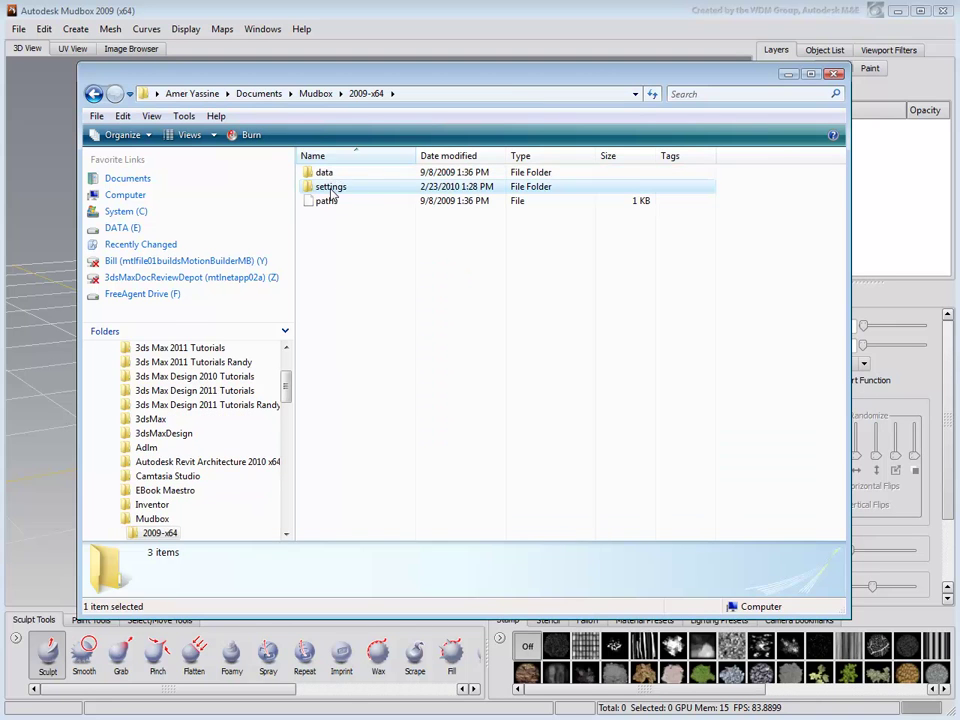
double_click(334, 187)
click(347, 189)
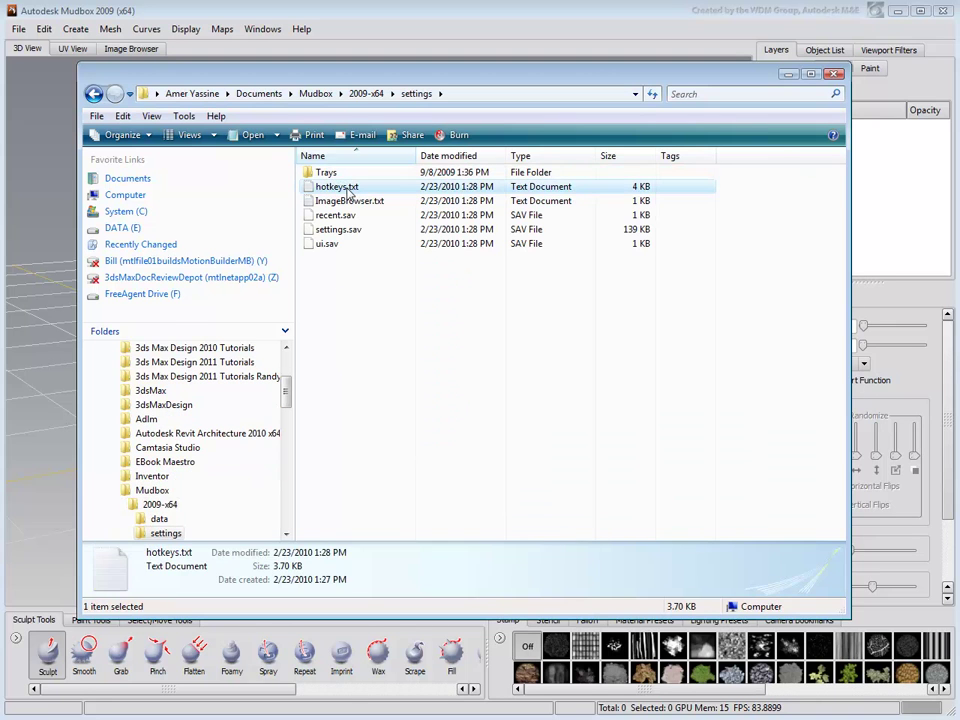
right_click(366, 190)
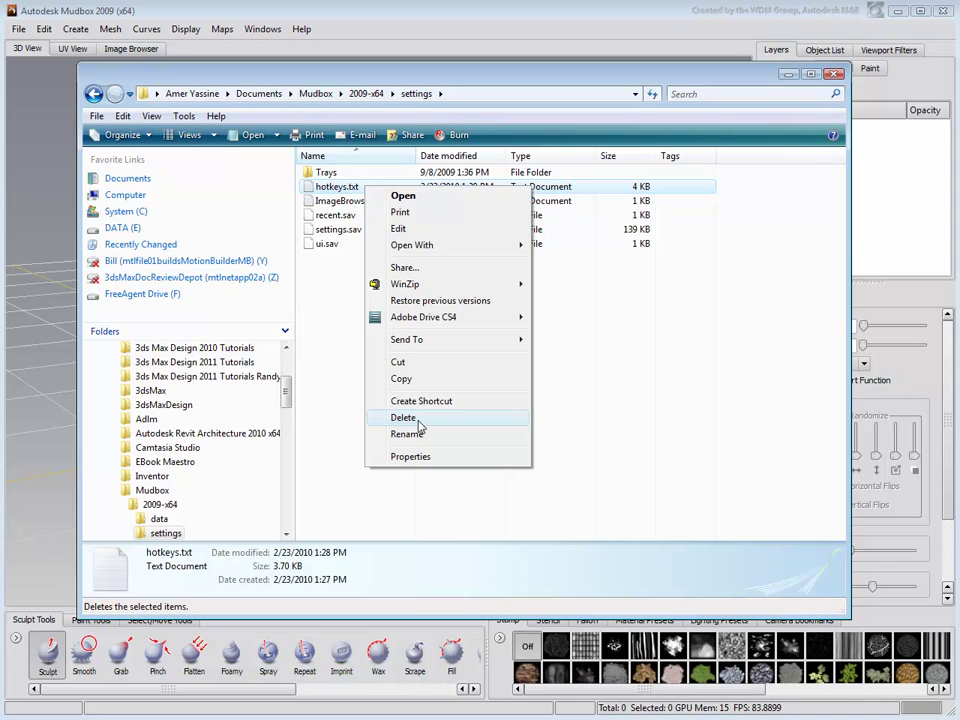
click(579, 420)
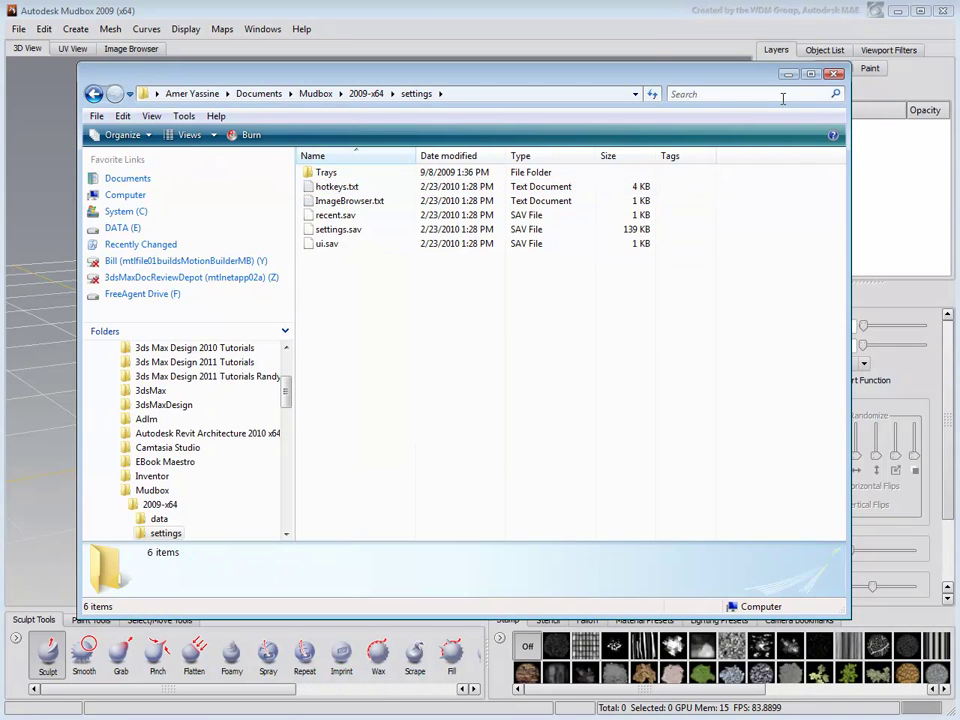
click(788, 74)
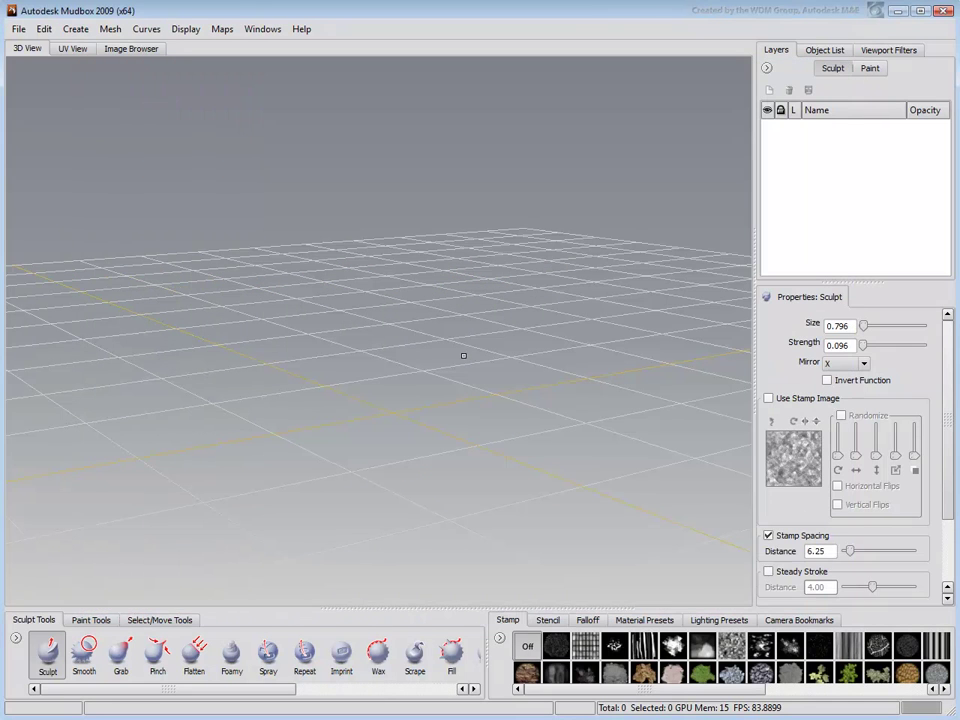
Step: Import Lizard-Head.obj from the Mudbox_Interop folder and frame the model in the 3D view
click(18, 29)
click(45, 116)
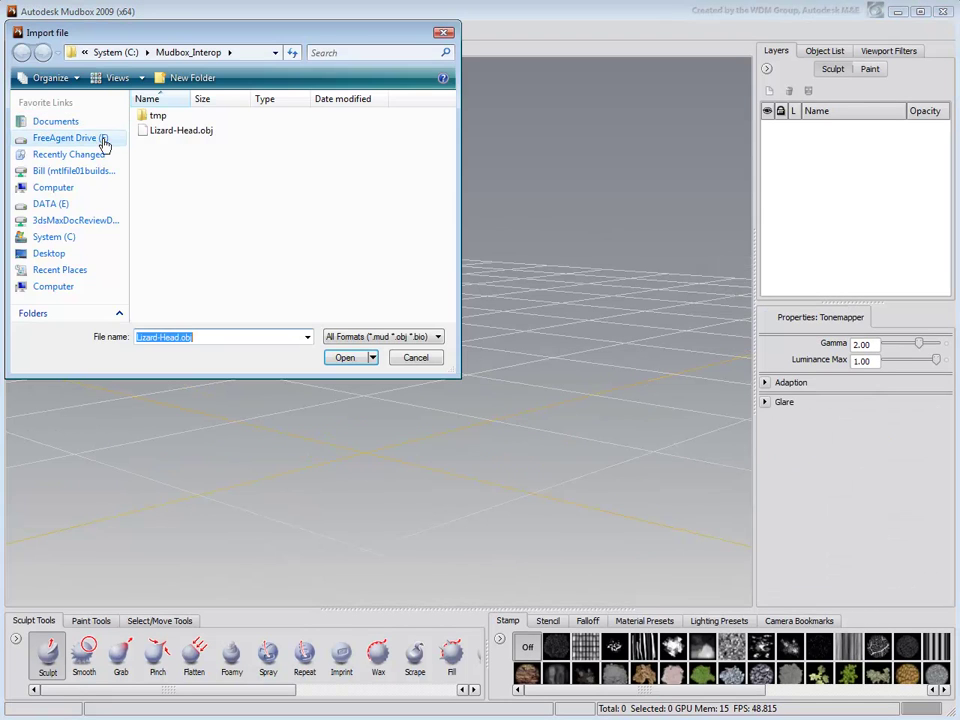
click(172, 132)
click(345, 357)
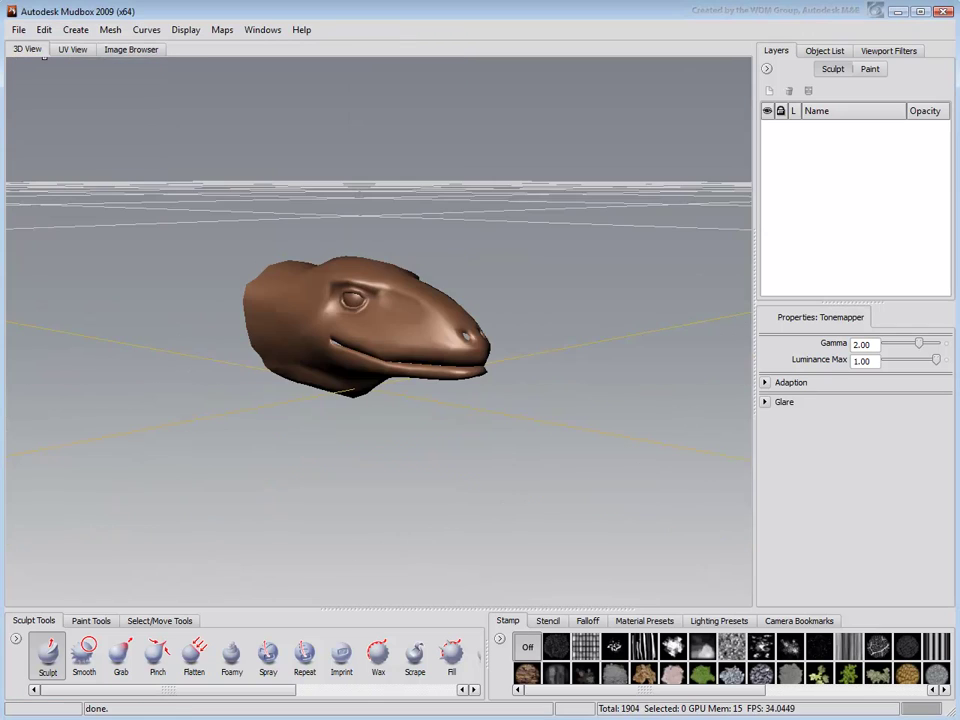
key(f)
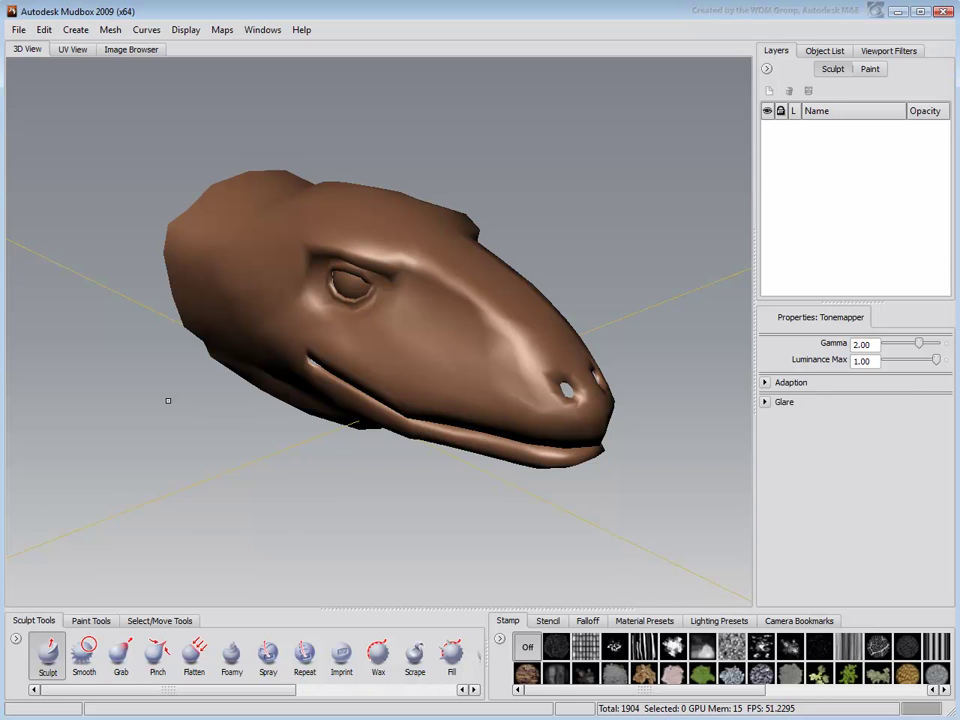
Step: Turn on the wireframe display over the shaded lizard head
right_click(168, 400)
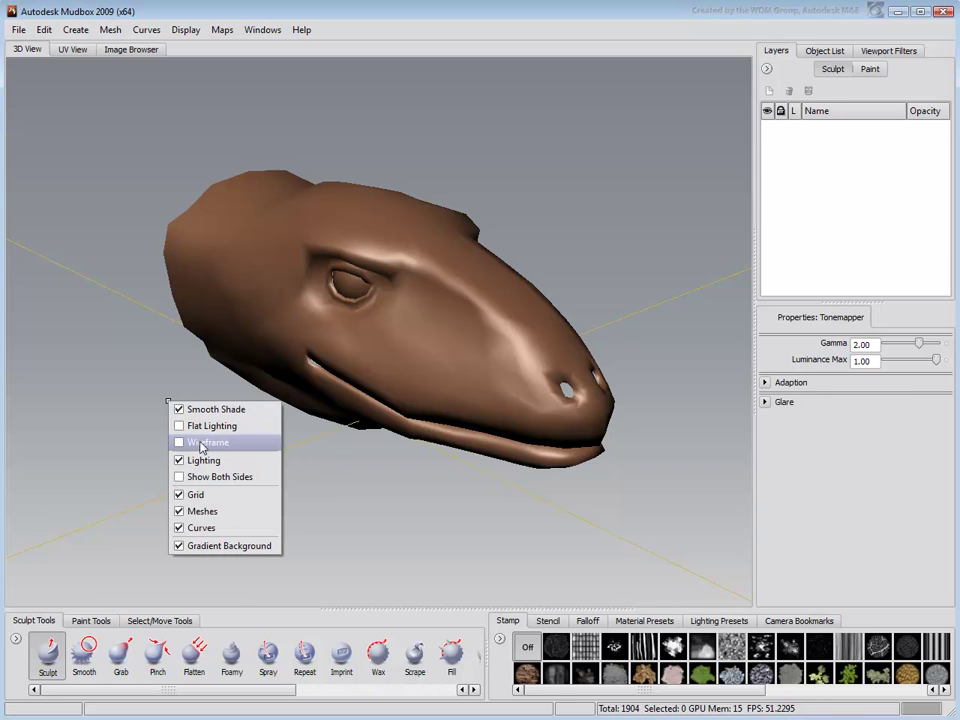
click(158, 443)
key(w)
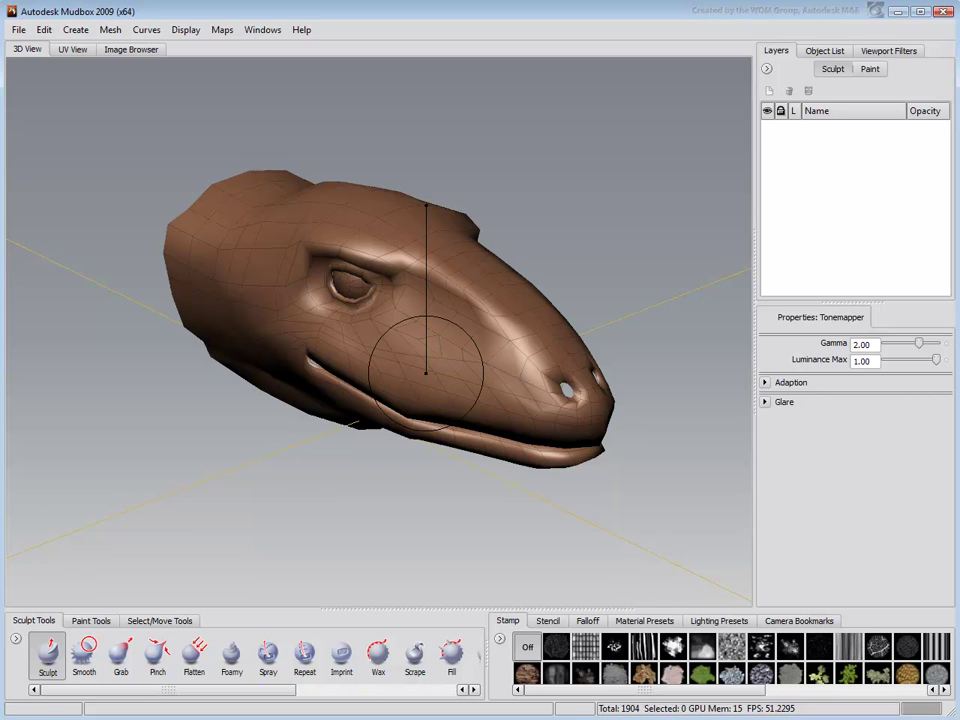
Step: Slightly reduce the Sculpt brush size over the lizard's cheek
key(b)
mouse_move(426, 367)
mouse_down()
mouse_move(397, 367)
mouse_move(426, 368)
mouse_up()
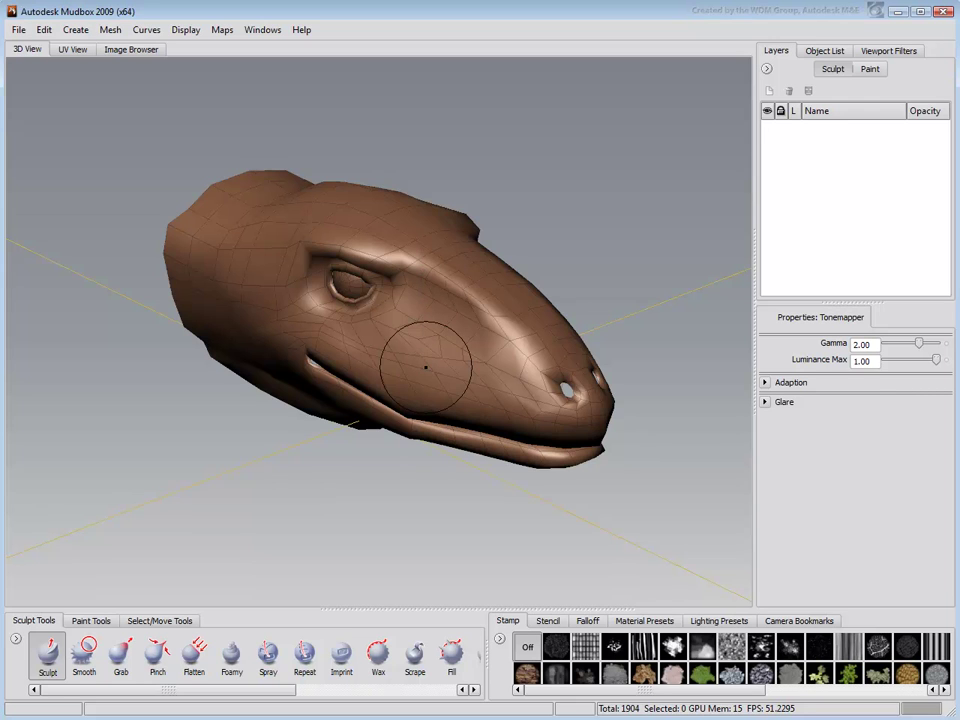
drag(433, 375, 433, 375)
Step: Show the object list and hide the Lizard_eyes mesh
click(823, 53)
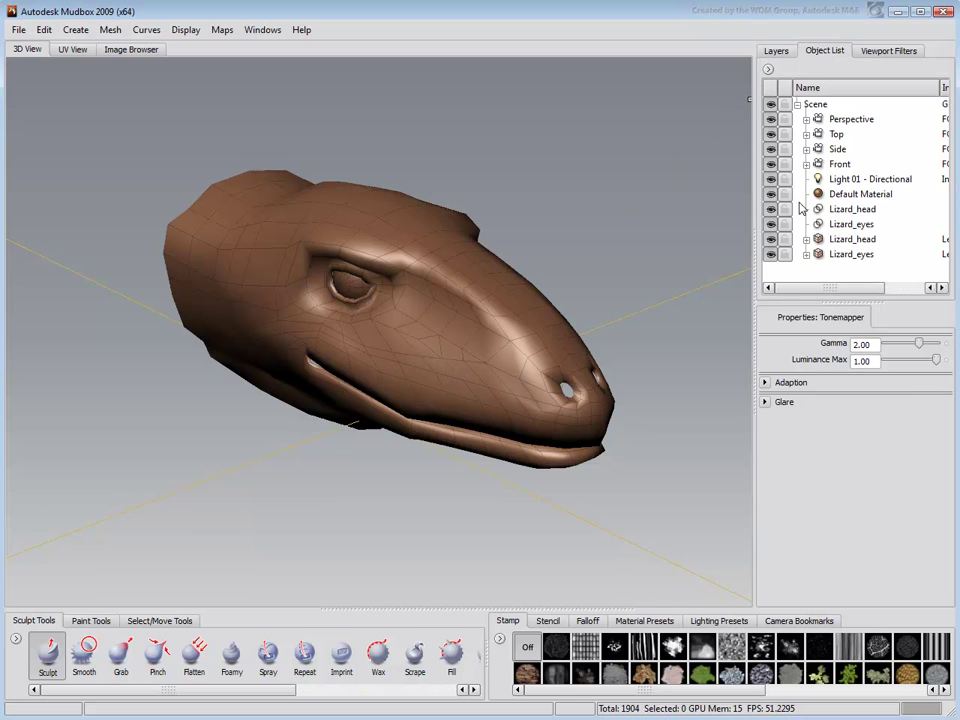
click(786, 241)
click(770, 254)
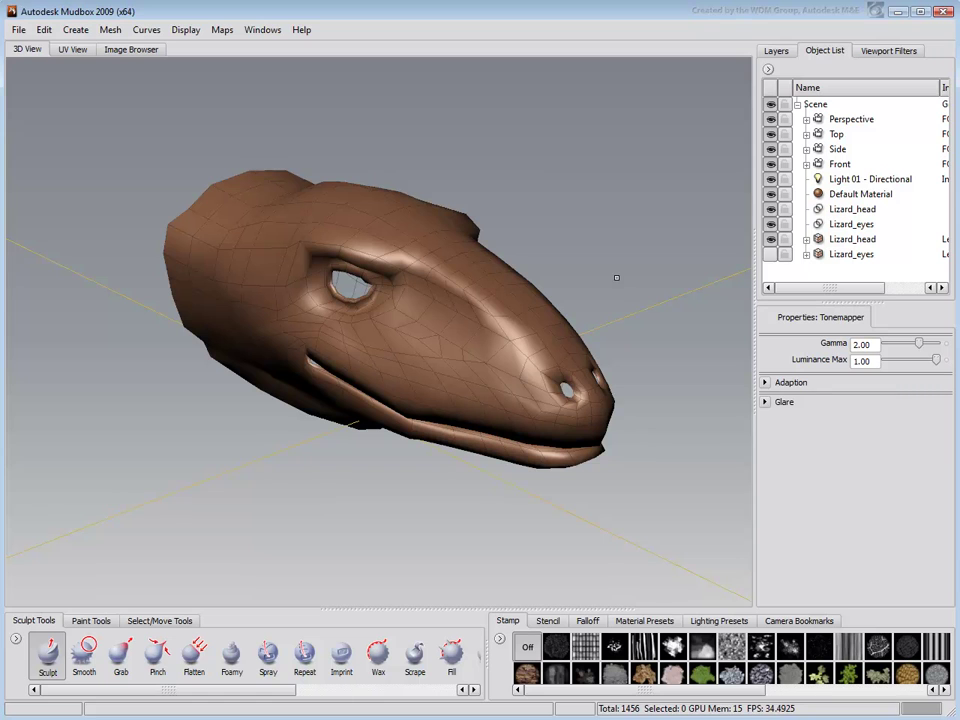
Step: Subdivide the Lizard_head mesh three times to reach level 3
click(853, 241)
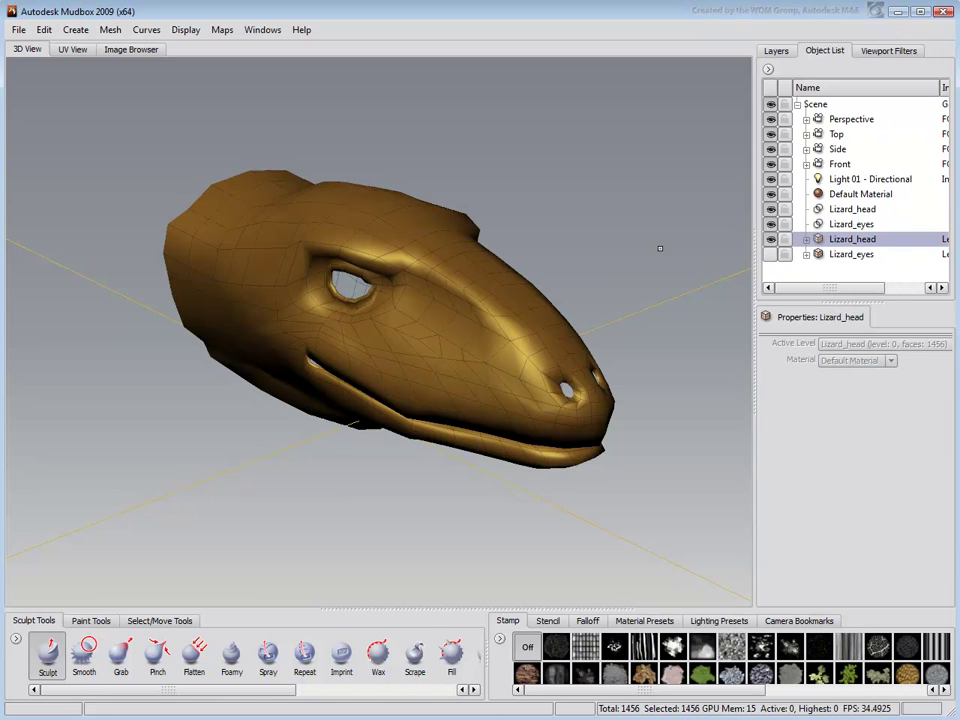
key(shift+d)
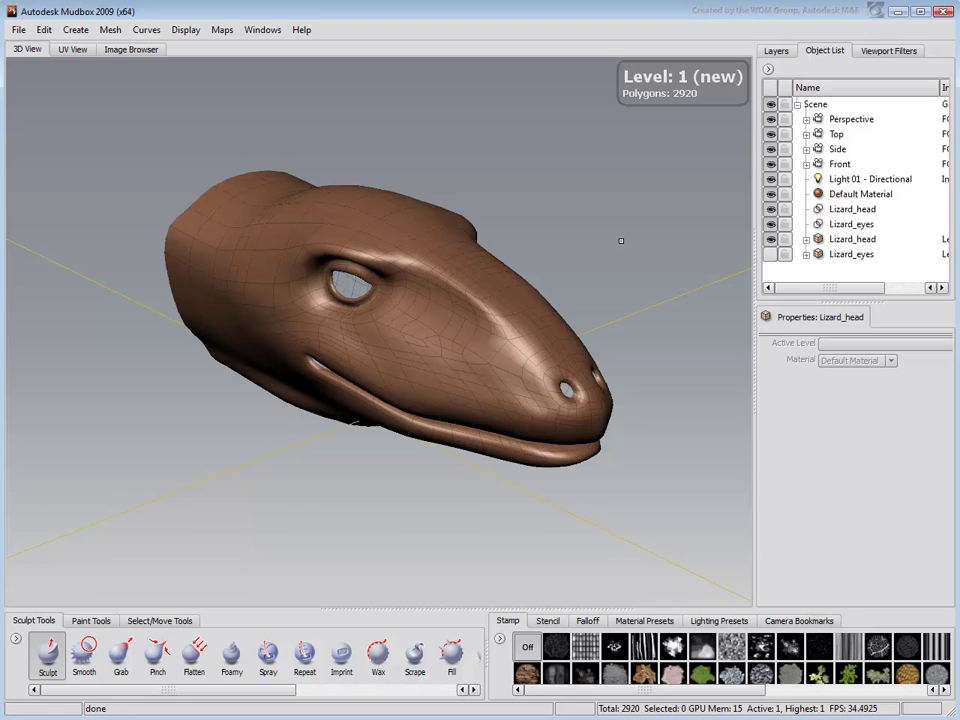
key(shift+d)
key(shift+d)
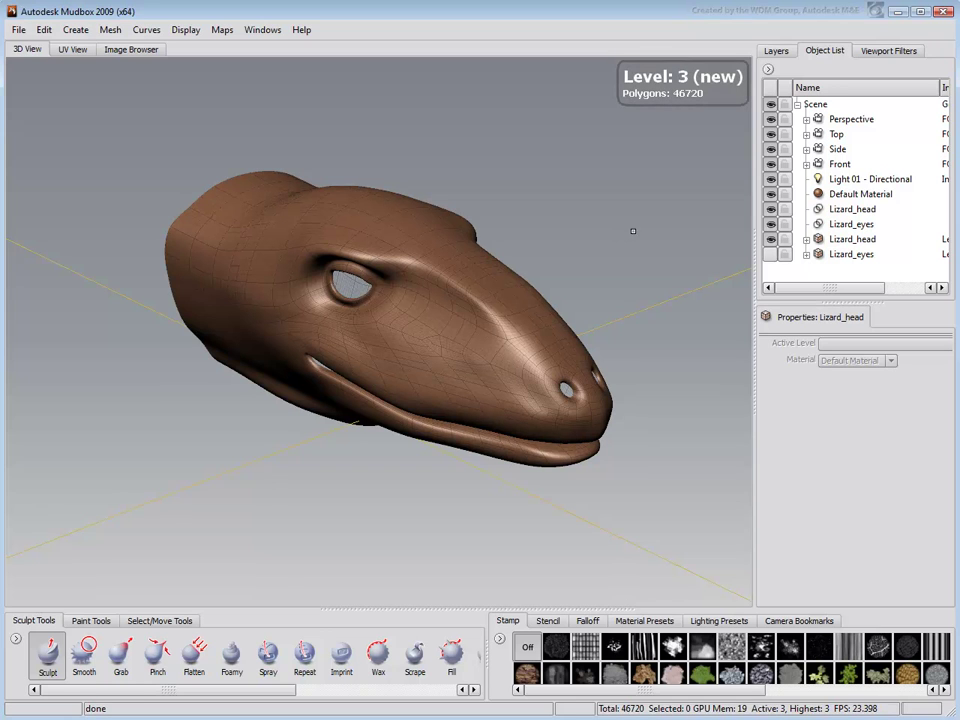
Step: Expand Lizard_head in the object list, go through its subdivision levels and select level 3
click(806, 240)
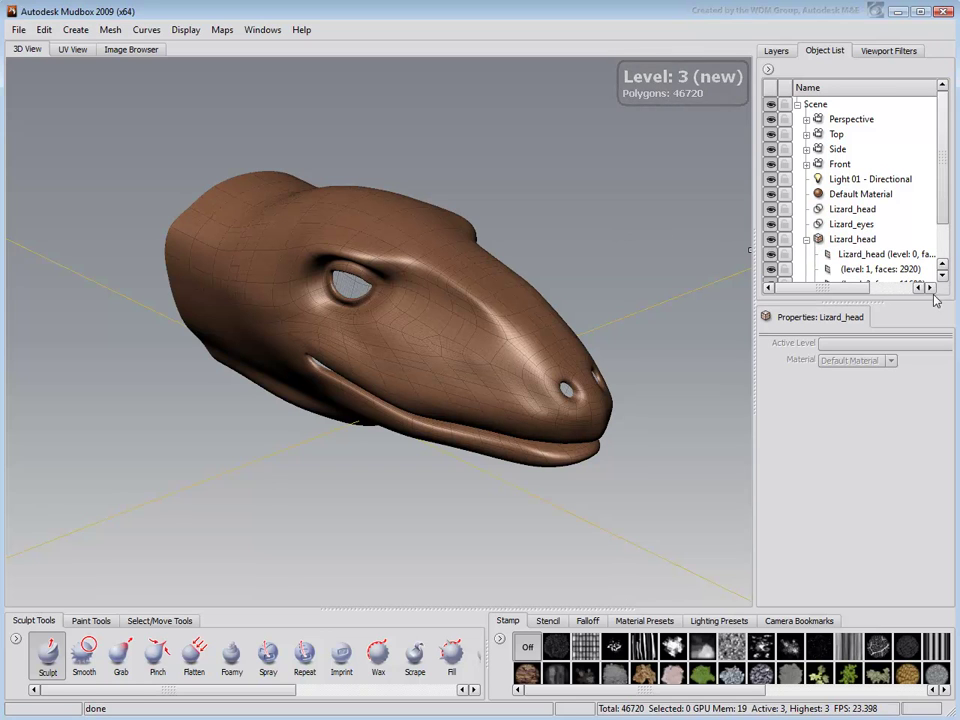
drag(942, 212, 942, 261)
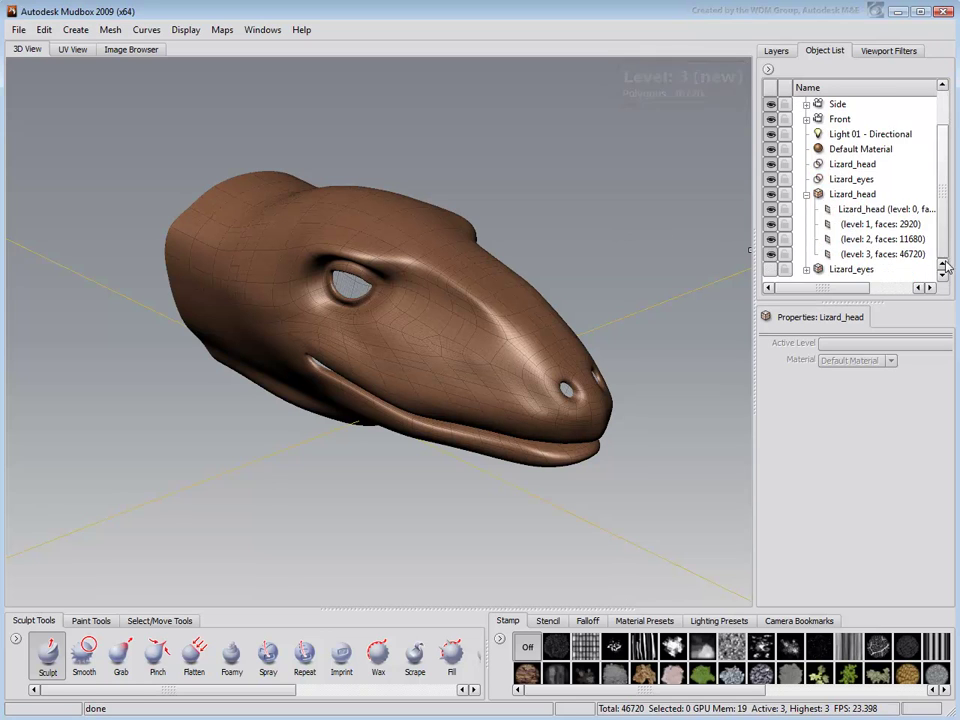
click(872, 212)
click(870, 225)
click(870, 240)
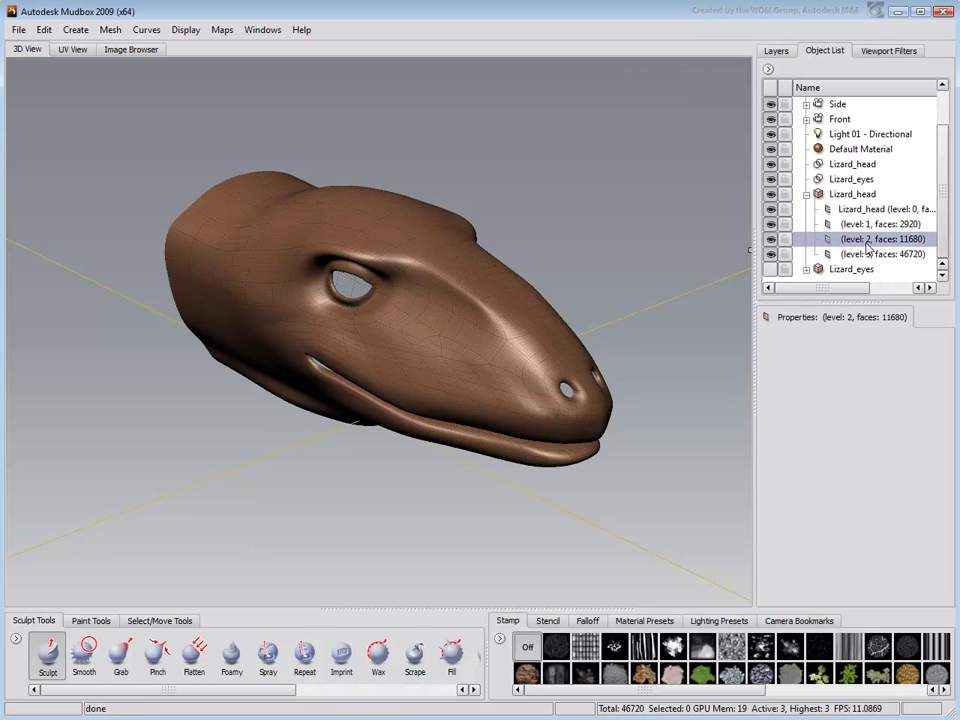
click(871, 256)
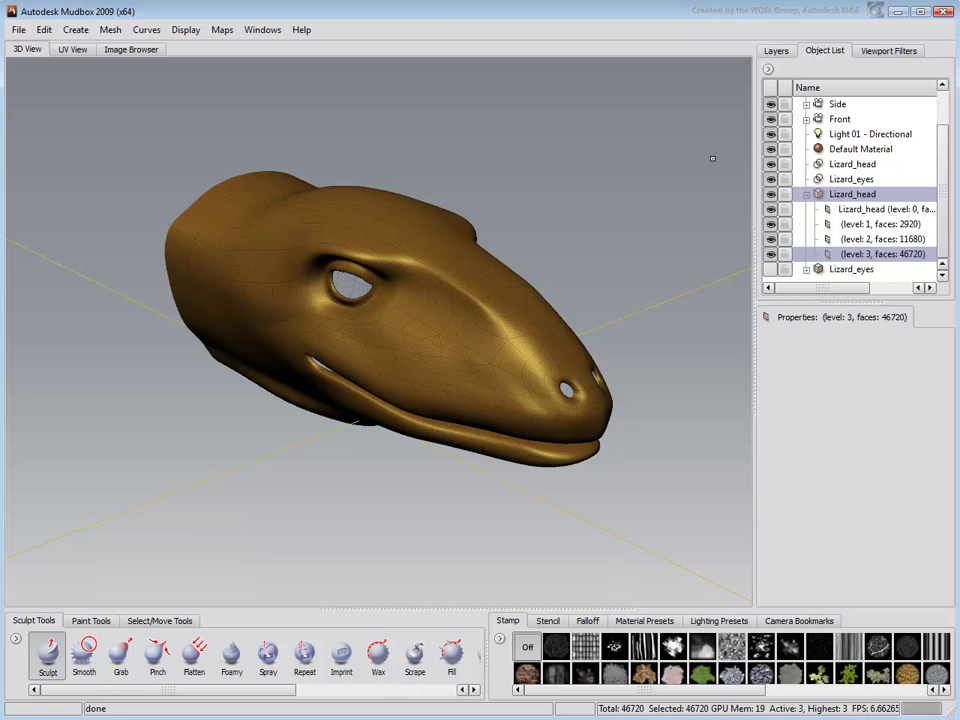
Step: Add a sculpt layer to Lizard_head and sculpt a curved raised ridge on the side of the snout at subdivision level 1
click(775, 51)
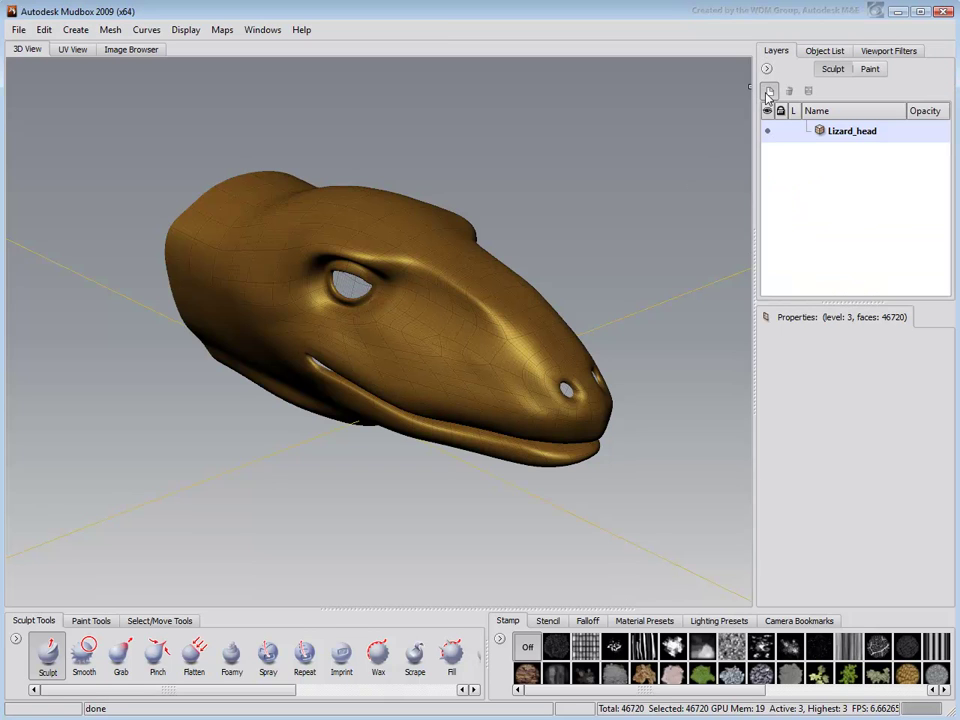
click(768, 91)
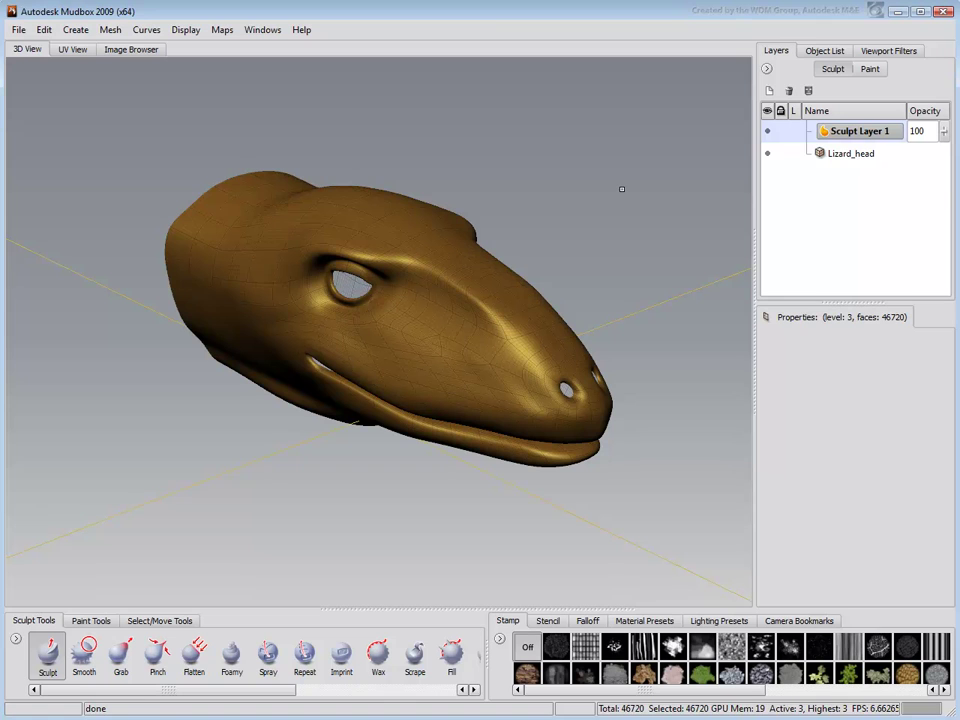
key(Page_Down)
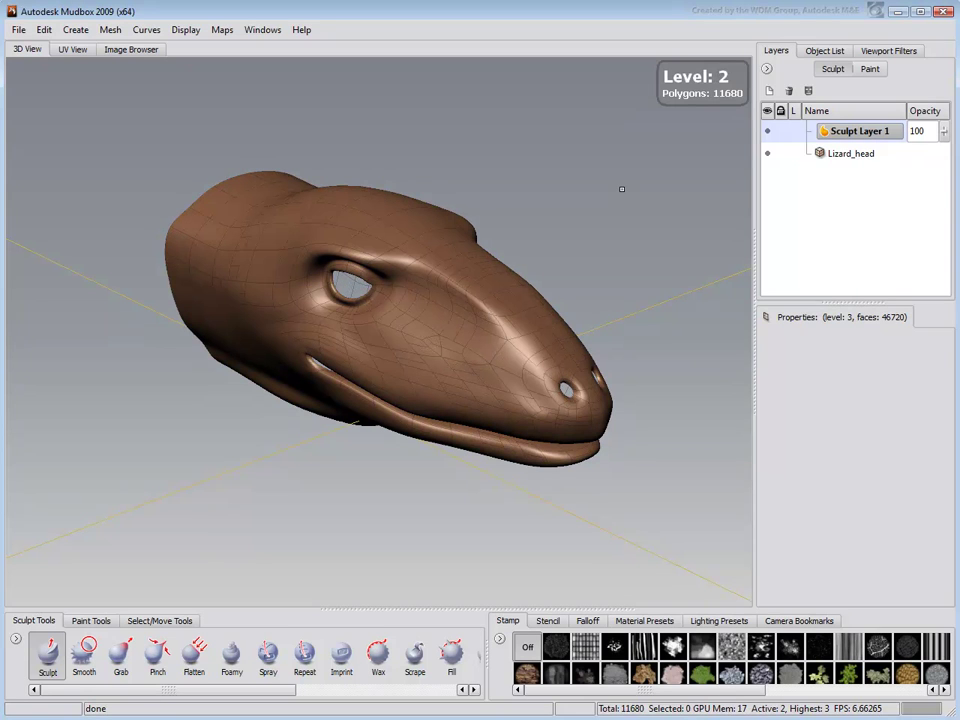
key(Page_Down)
key(Page_Down)
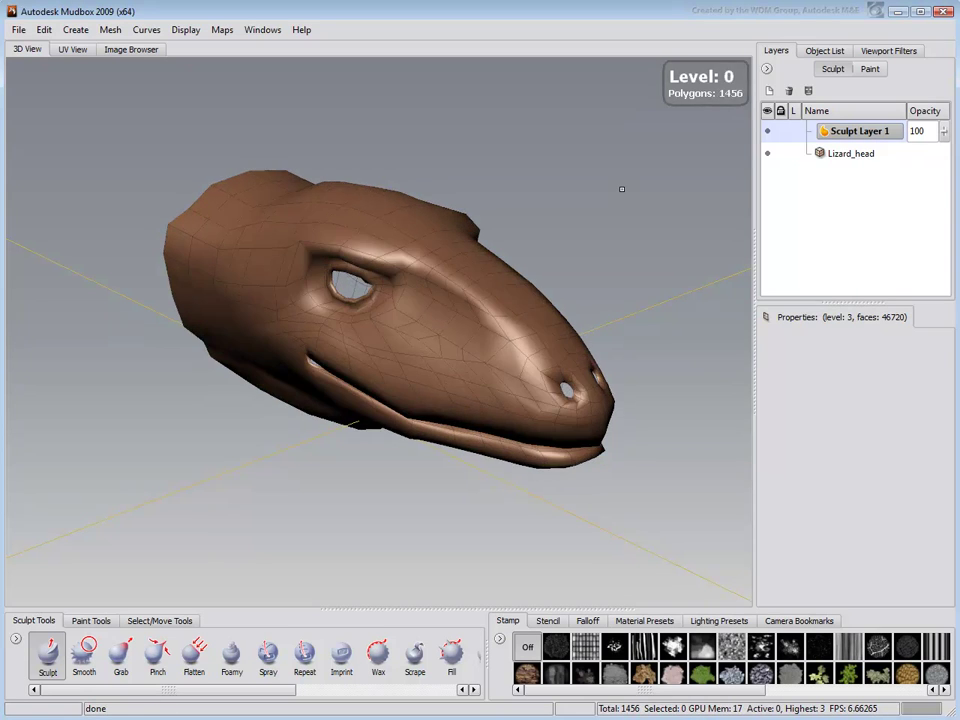
key(Page_Up)
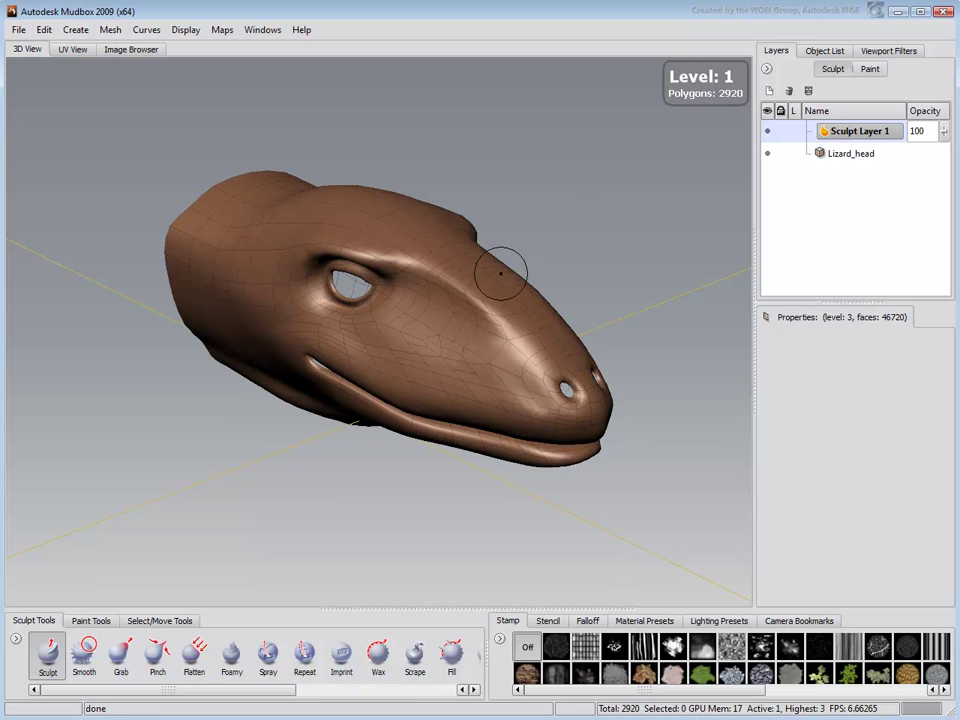
mouse_move(486, 319)
mouse_down()
mouse_move(435, 275)
mouse_move(446, 362)
mouse_up()
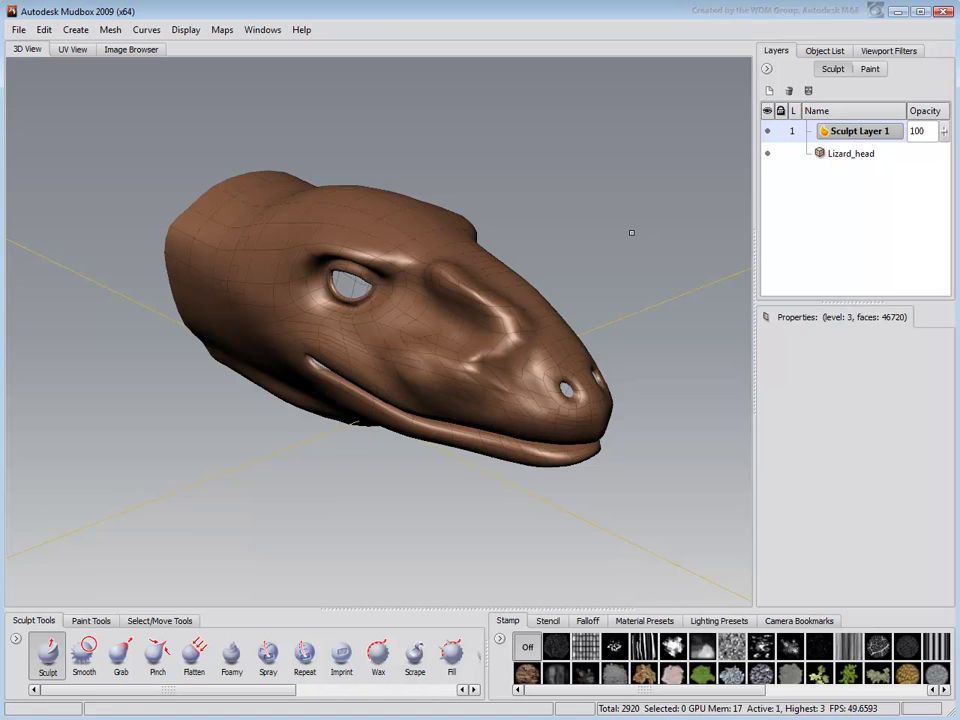
Step: Add a second sculpt layer at subdivision level 3 and sculpt a ridge around the eye and down the cheek
key(Page_Up)
key(Page_Up)
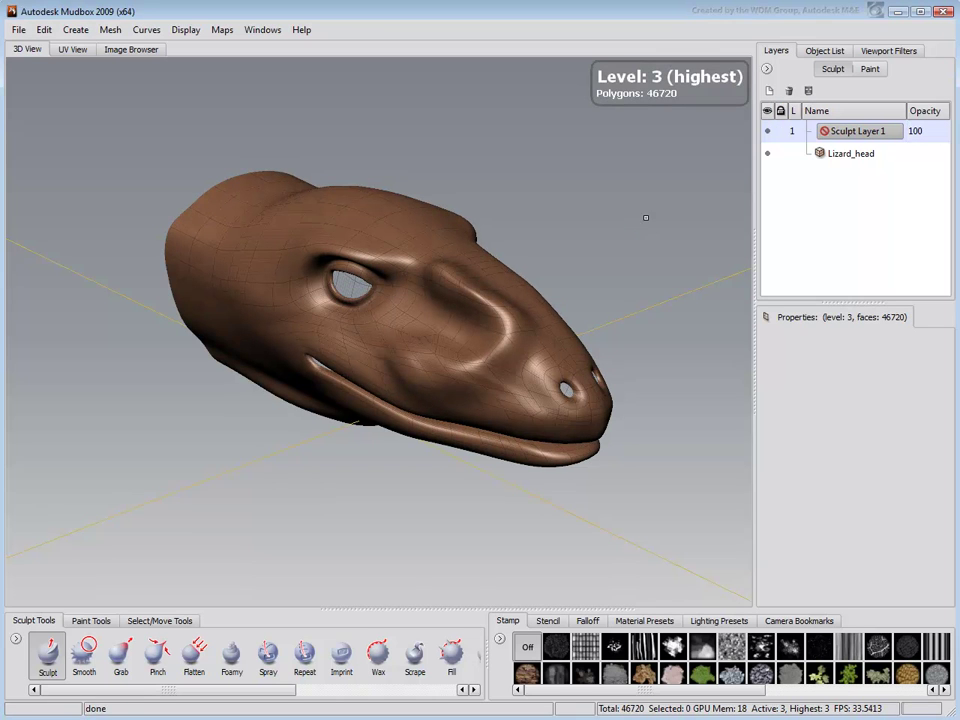
click(771, 93)
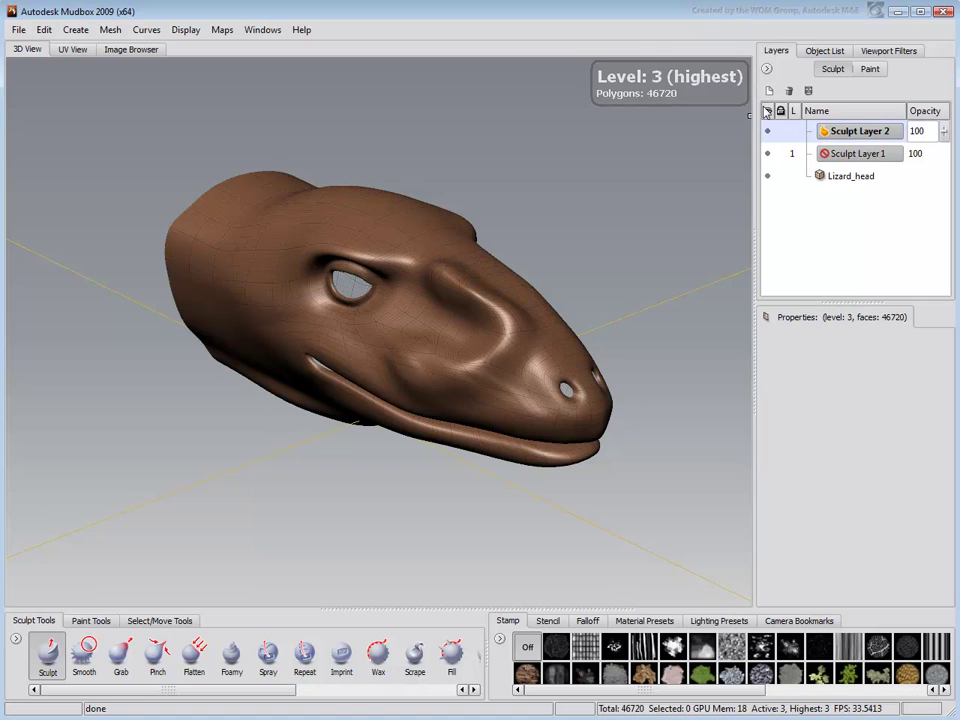
mouse_move(391, 259)
mouse_down()
mouse_move(300, 243)
mouse_move(240, 300)
mouse_move(287, 335)
mouse_up()
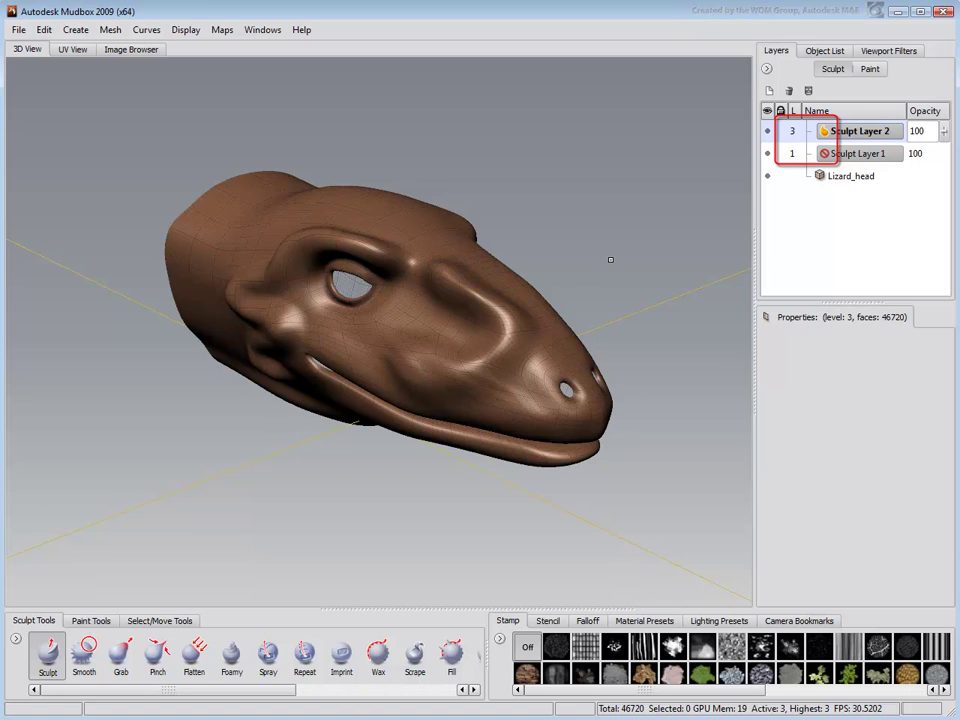
Step: Step down to subdivision level 1 and back to level 3 to compare which sculpt layer is editable at each level
key(Page_Down)
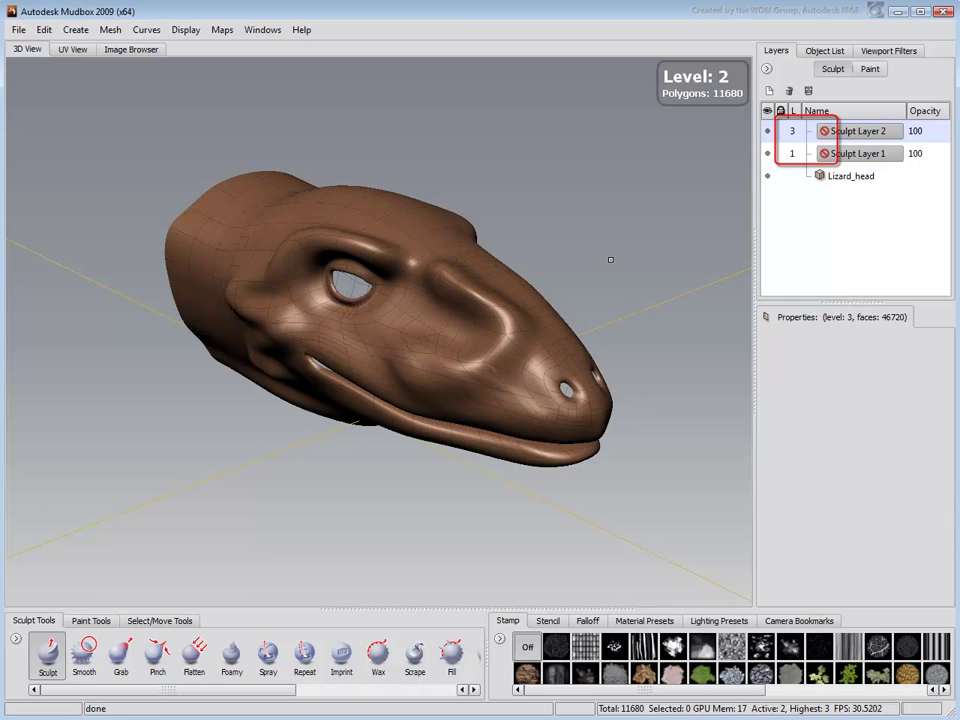
key(Page_Down)
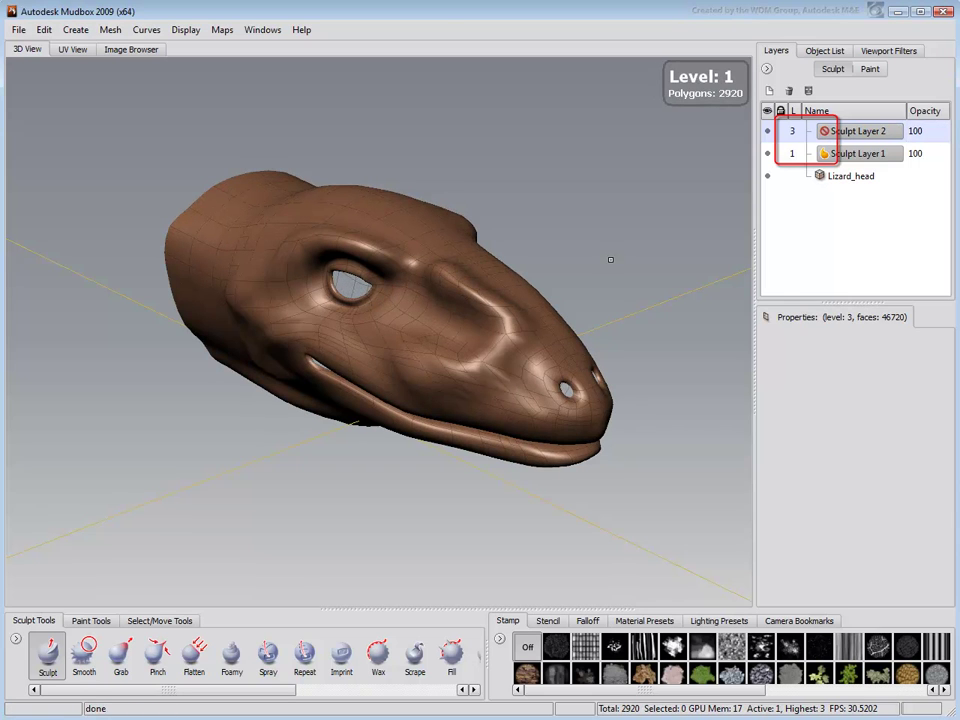
key(Page_Up)
key(Page_Up)
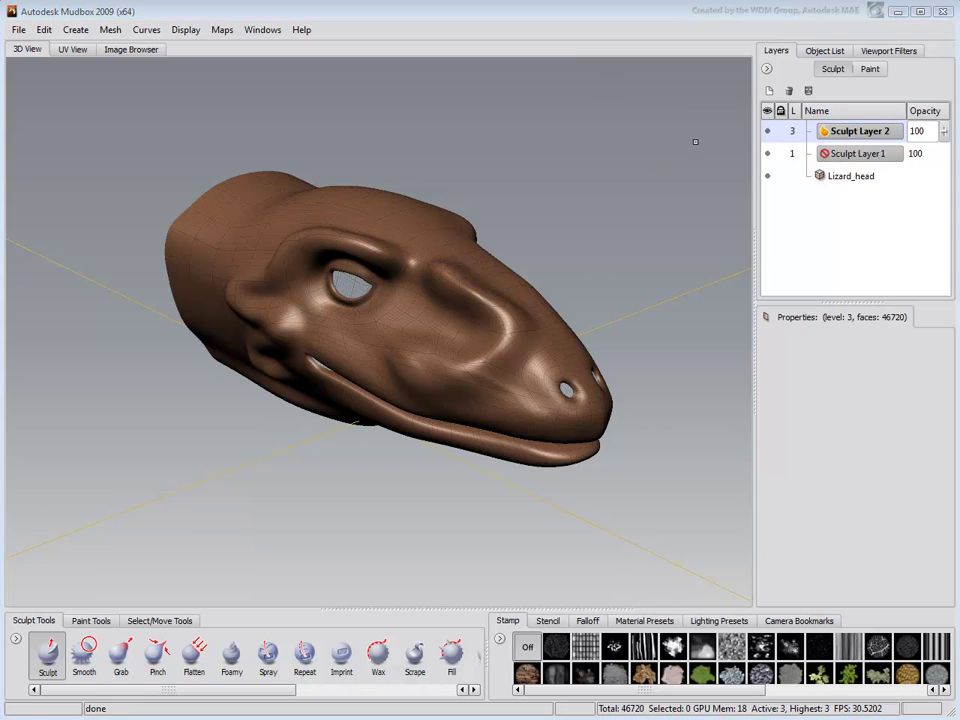
Step: Hide and show Sculpt Layer 2 to compare its effect, and delete that layer
click(767, 132)
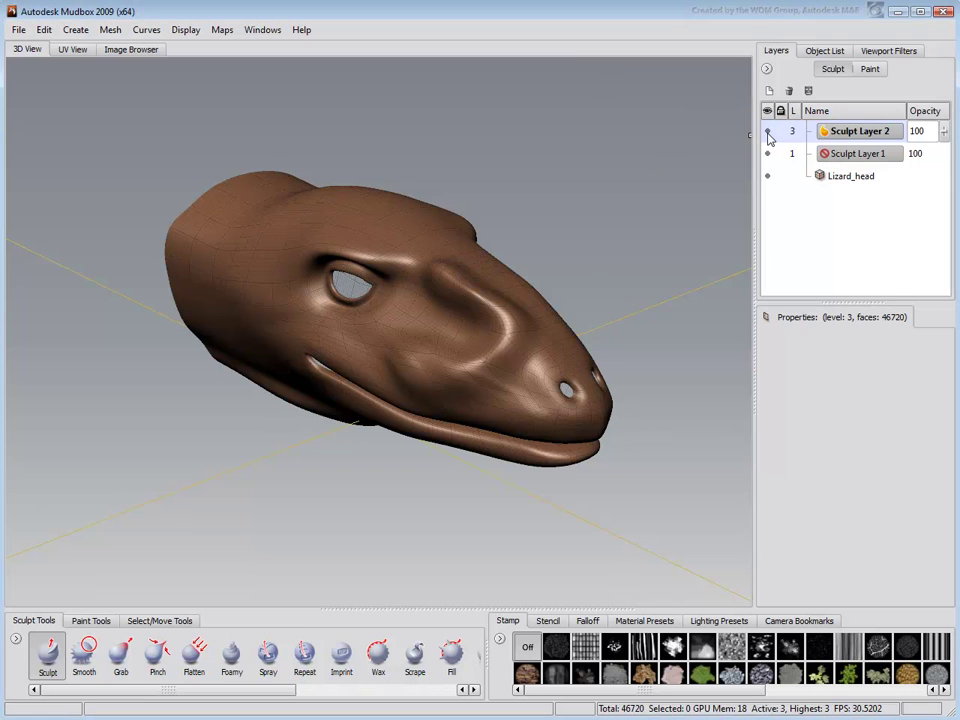
click(768, 133)
right_click(832, 139)
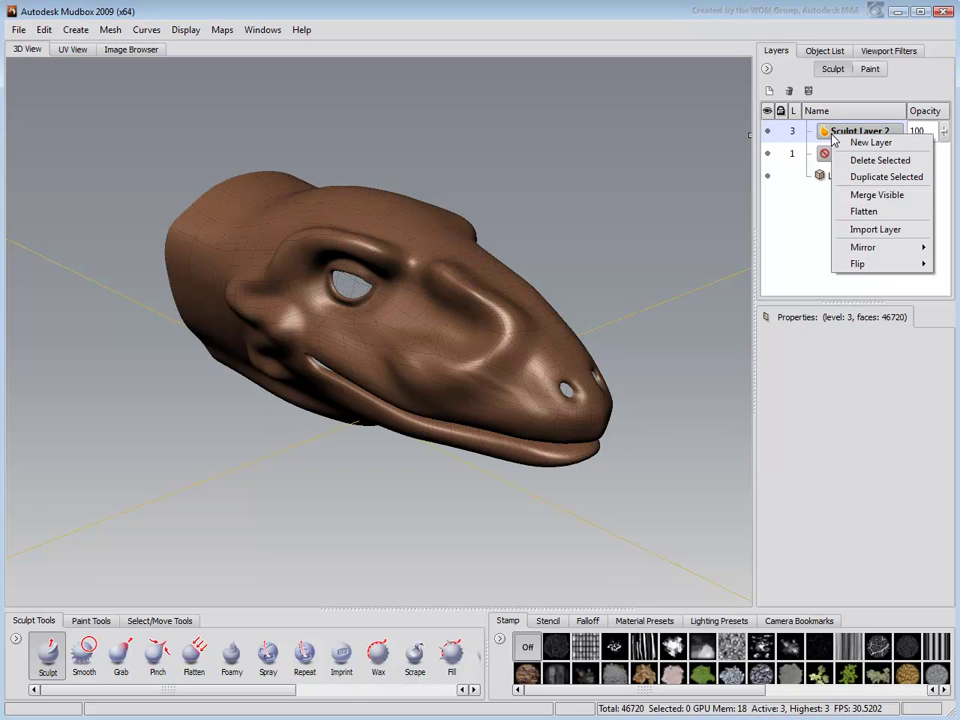
click(856, 161)
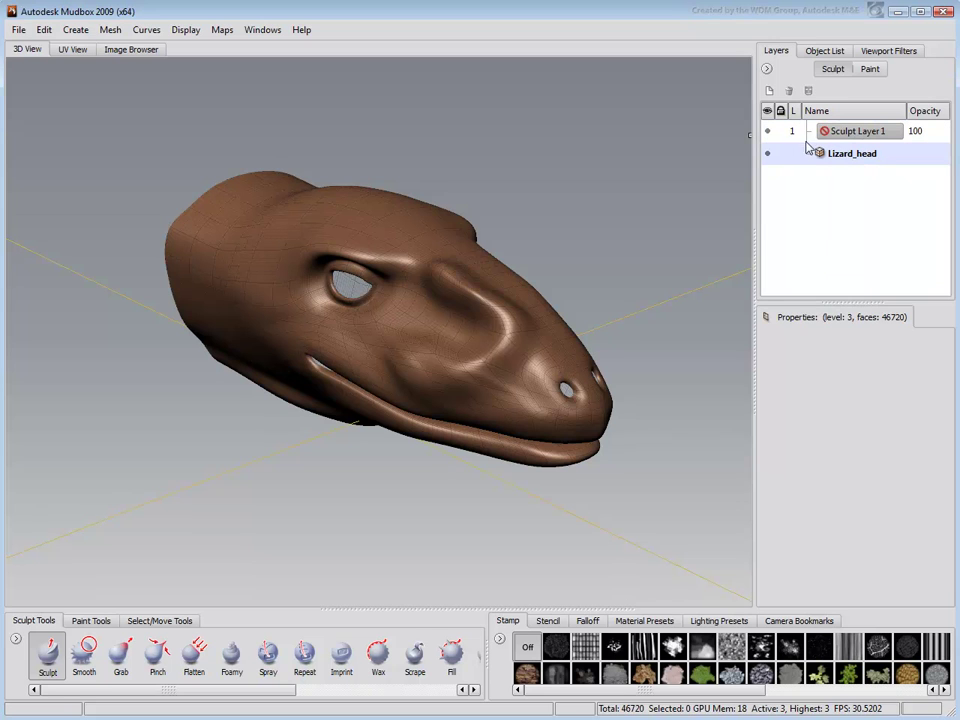
Step: Delete Sculpt Layer 1 at subdivision level 1 and return to level 3
key(Page_Down)
key(Page_Down)
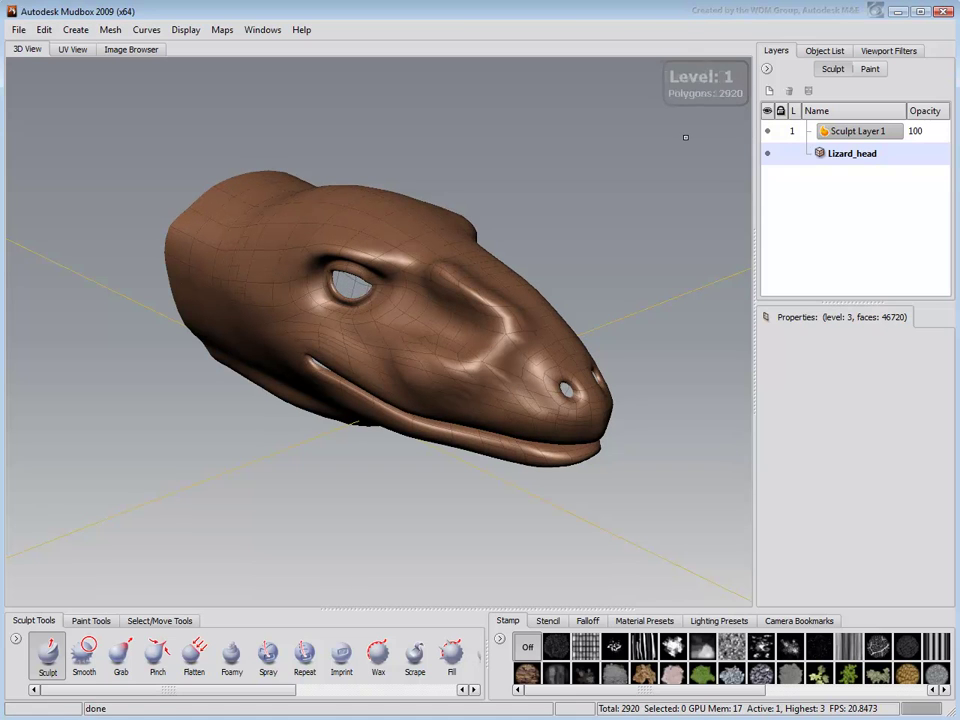
click(845, 134)
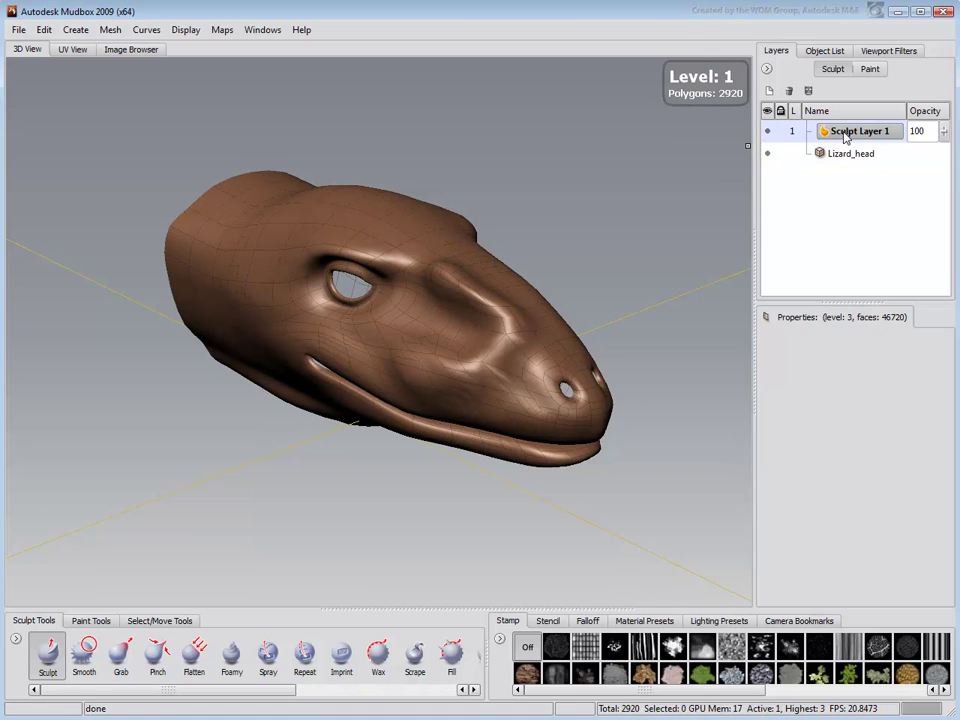
click(790, 92)
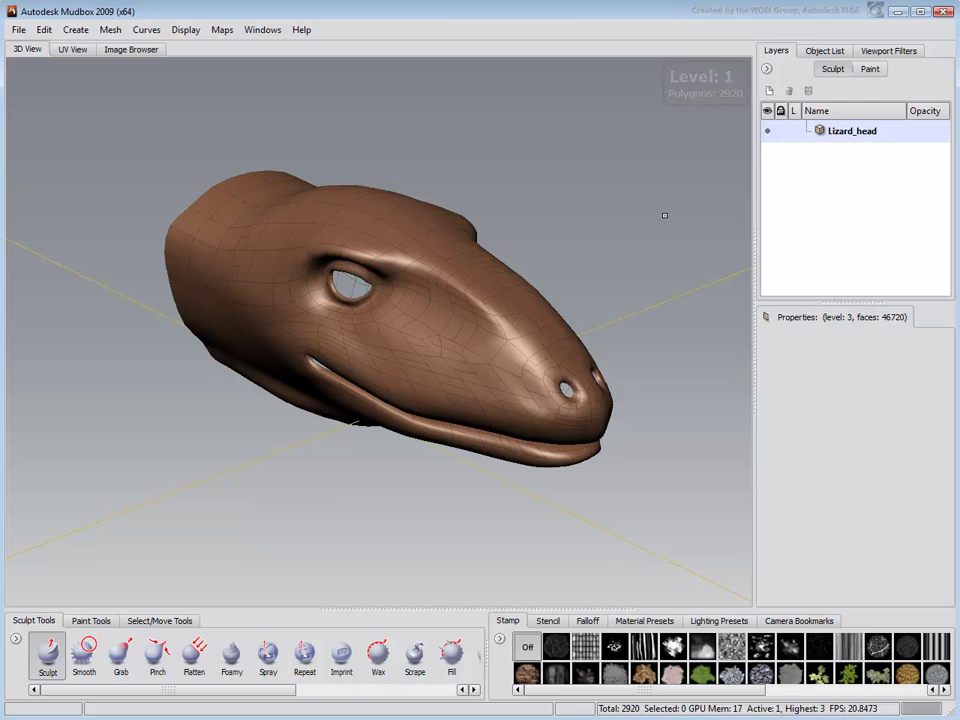
key(Page_Up)
key(Page_Up)
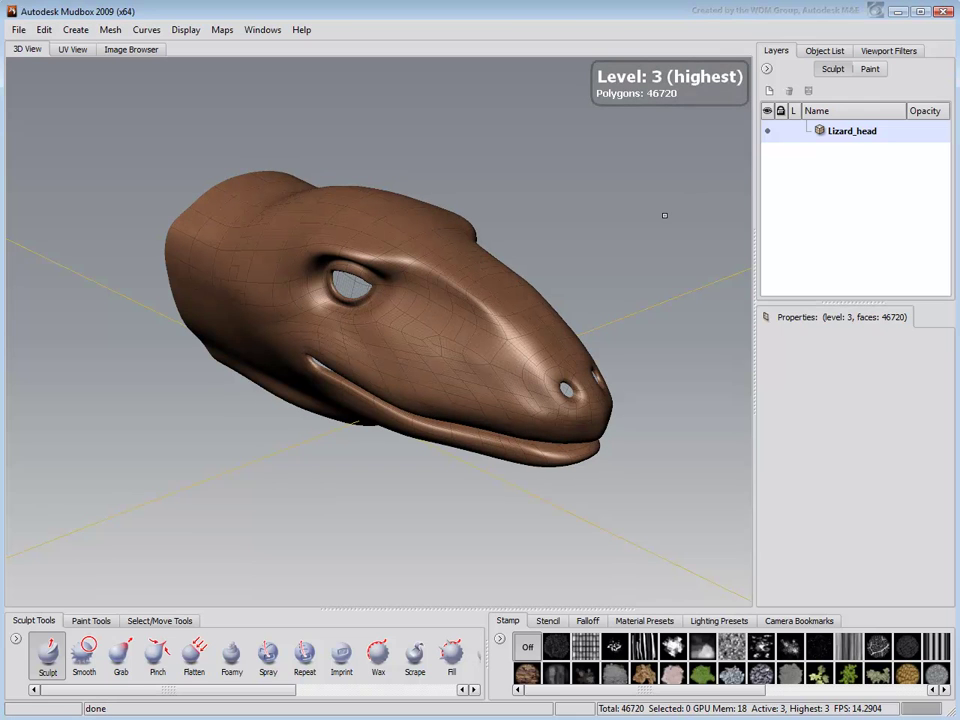
Step: Add a new sculpt layer at level 3 and set the Sculpt tool's mirroring to X
click(770, 91)
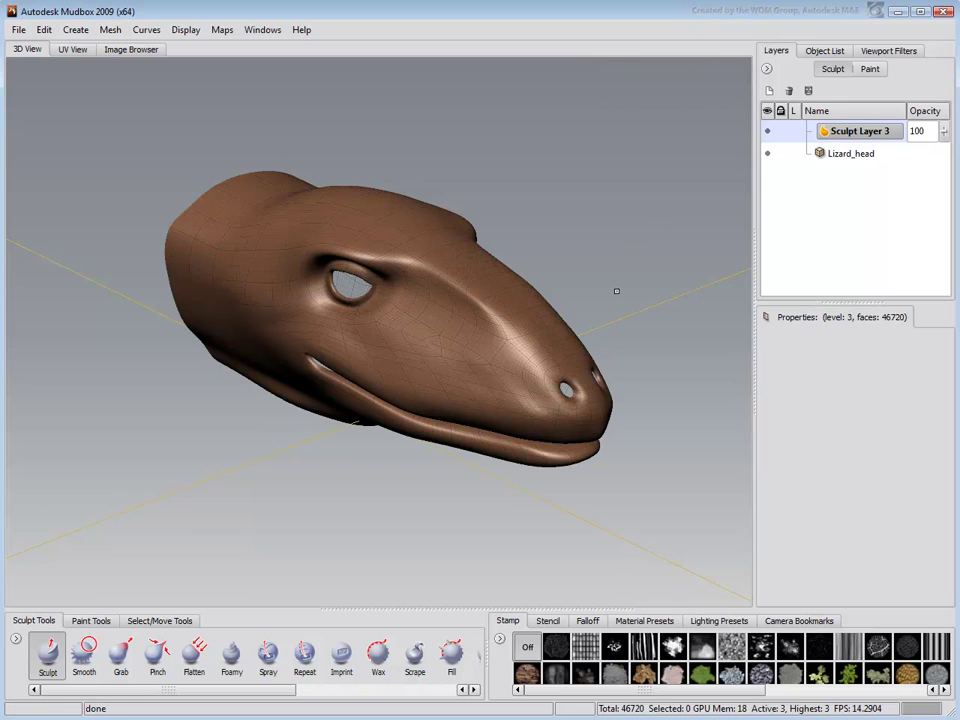
click(48, 658)
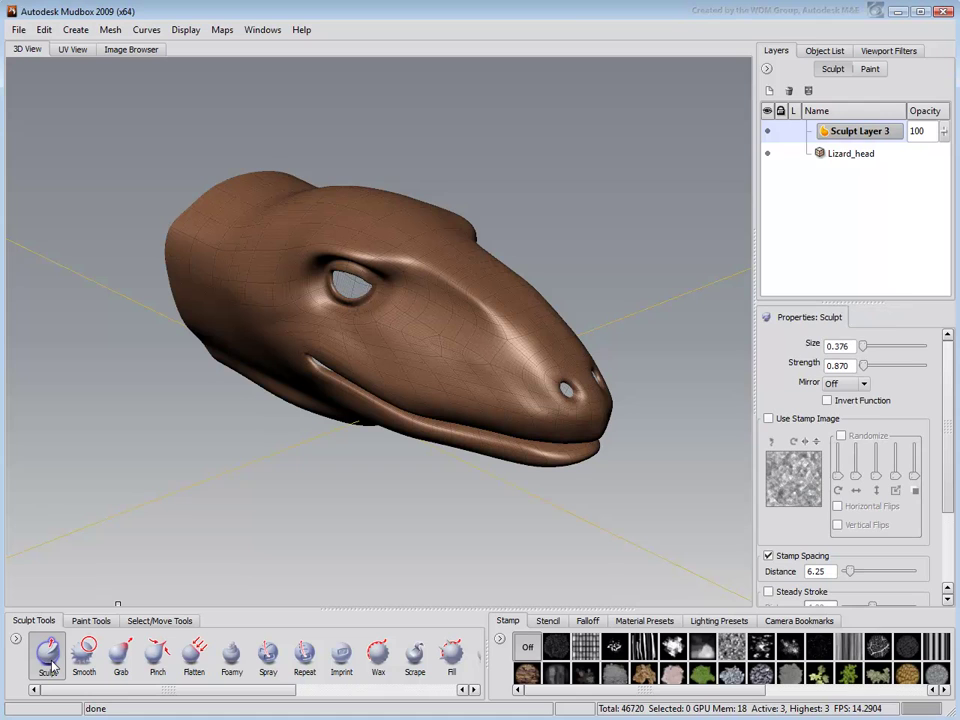
click(862, 386)
click(829, 409)
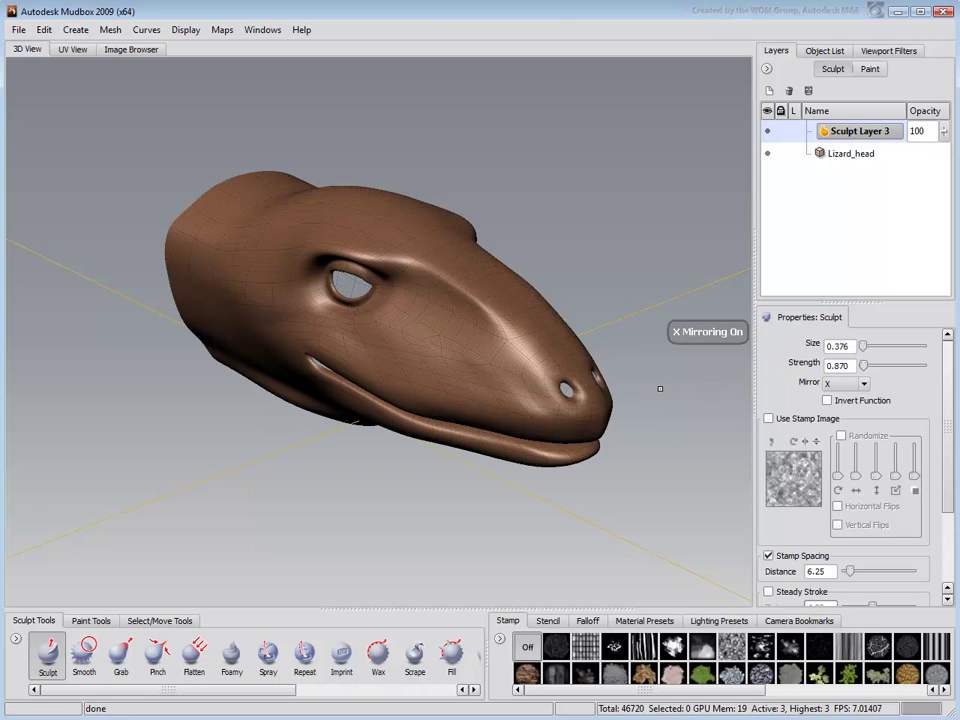
Step: Sculpt a raised brow ridge around the eye and wrinkled ridges on top of the head, adjusting the brush size and strength
mouse_move(379, 272)
mouse_down()
mouse_move(279, 258)
mouse_move(386, 262)
mouse_move(476, 302)
mouse_move(450, 302)
mouse_move(469, 296)
mouse_move(478, 320)
mouse_up()
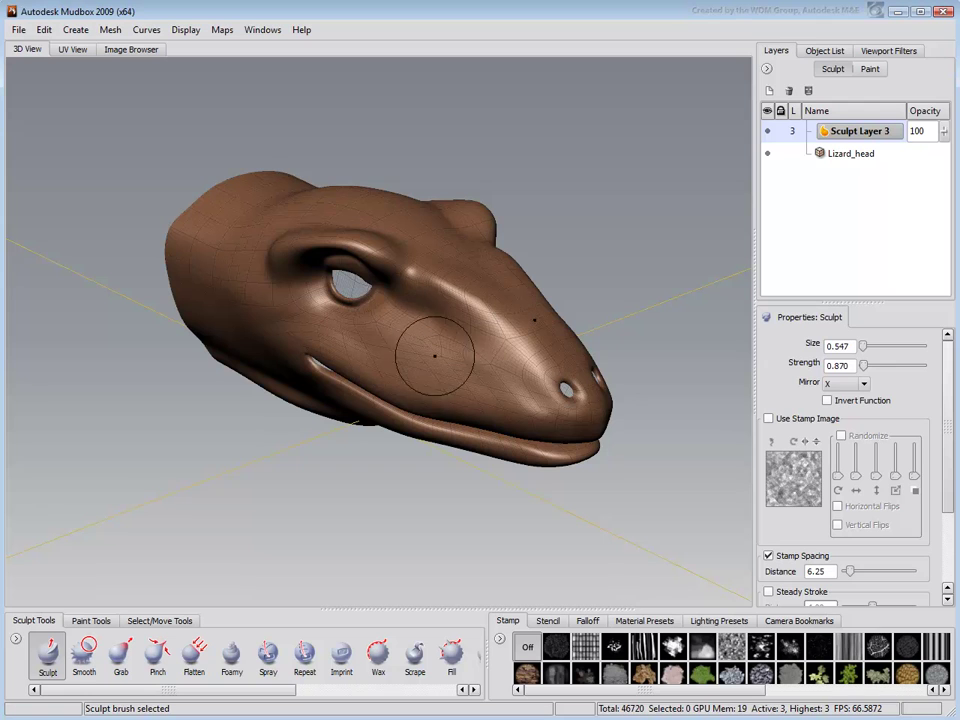
key(b)
mouse_move(438, 331)
mouse_down()
mouse_move(418, 331)
mouse_move(437, 348)
mouse_up()
key(m)
alt+drag(430, 348, 396, 395)
drag(330, 198, 420, 278)
drag(360, 193, 409, 243)
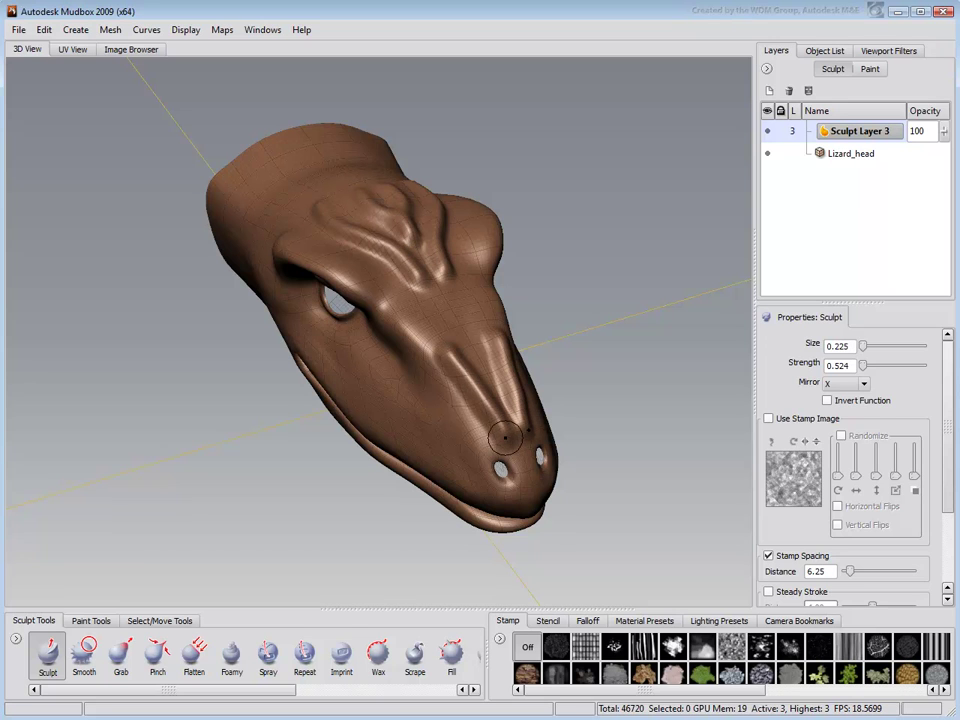
Step: Reduce the Sculpt strength to 0.251 and sculpt soft ridges along the top of the snout toward the nostrils
drag(497, 419, 492, 436)
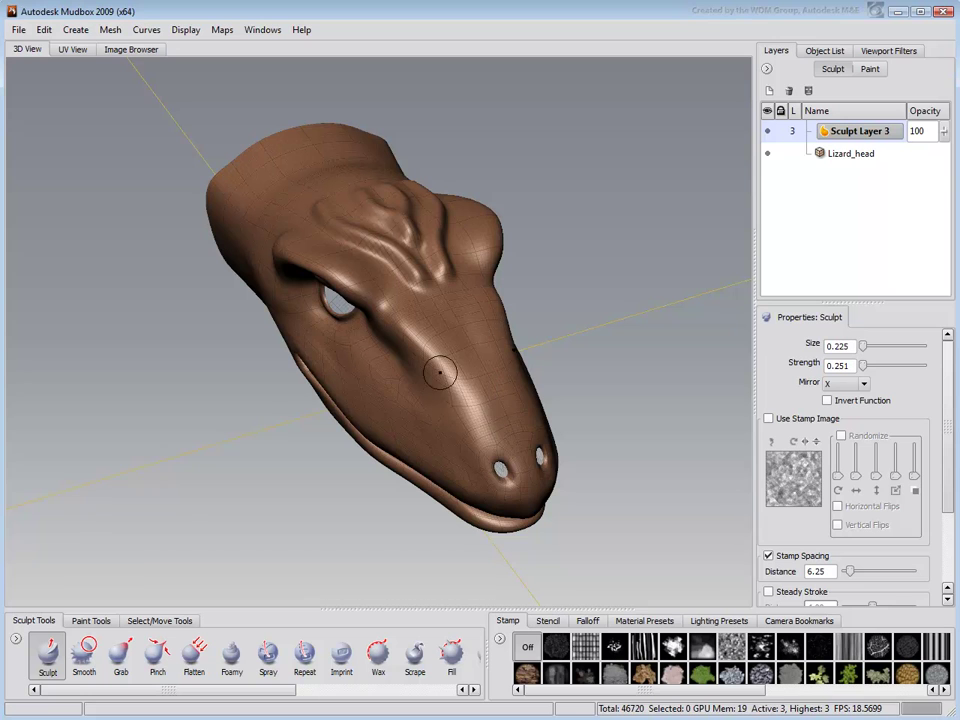
mouse_move(431, 353)
mouse_down()
mouse_move(482, 388)
mouse_move(515, 450)
mouse_up()
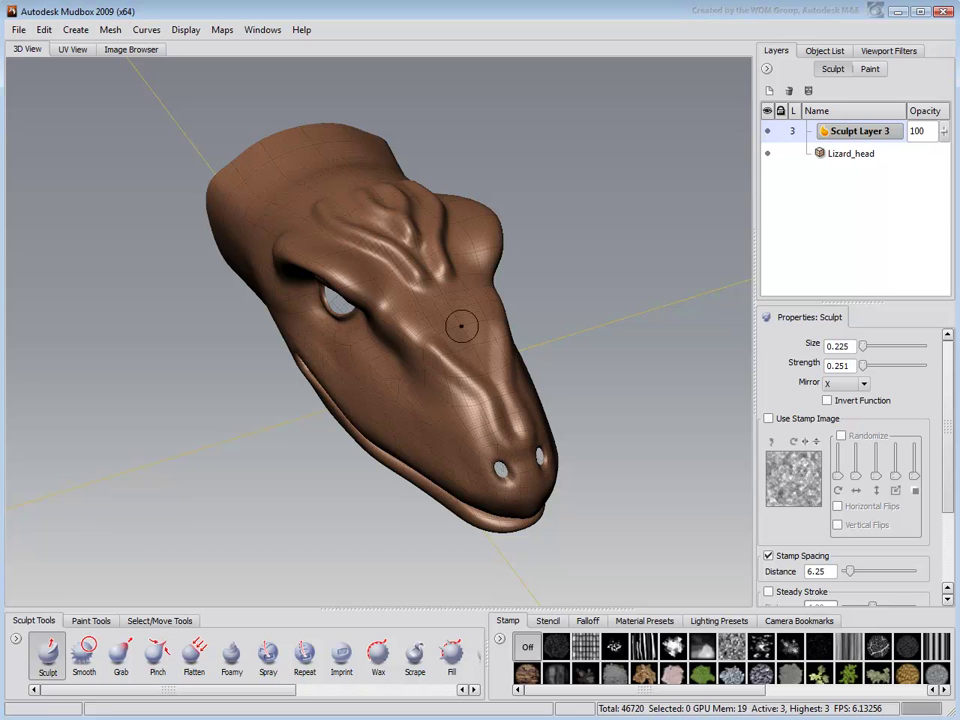
Step: Sculpt skin folds behind the mouth corner and along the side of the neck
alt+drag(326, 291, 125, 261)
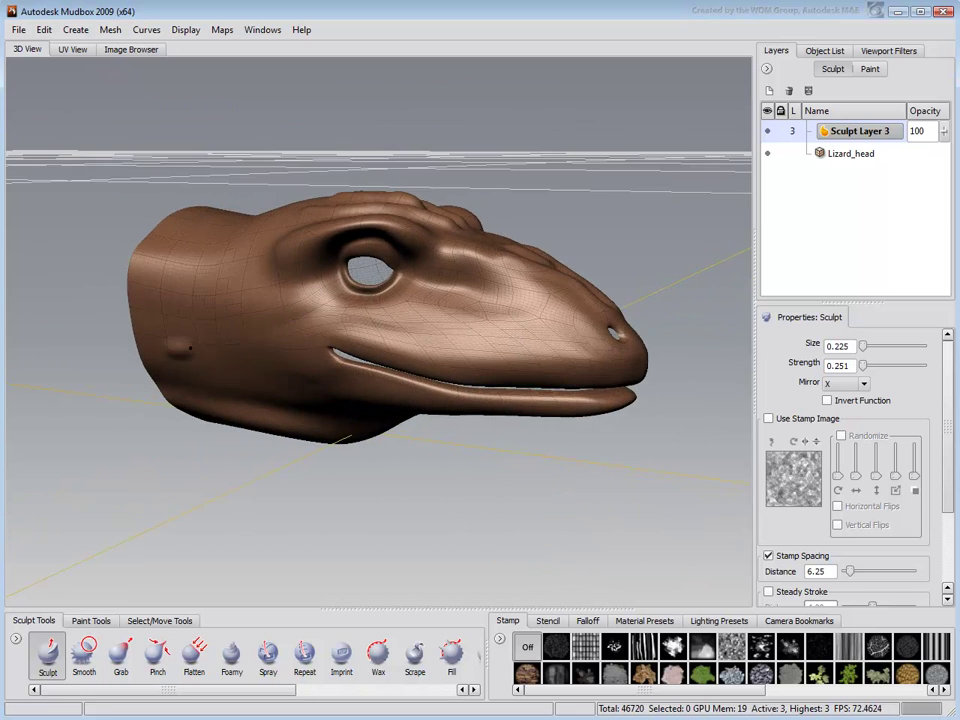
mouse_move(208, 345)
mouse_down()
mouse_move(285, 311)
mouse_move(270, 376)
mouse_move(308, 385)
mouse_up()
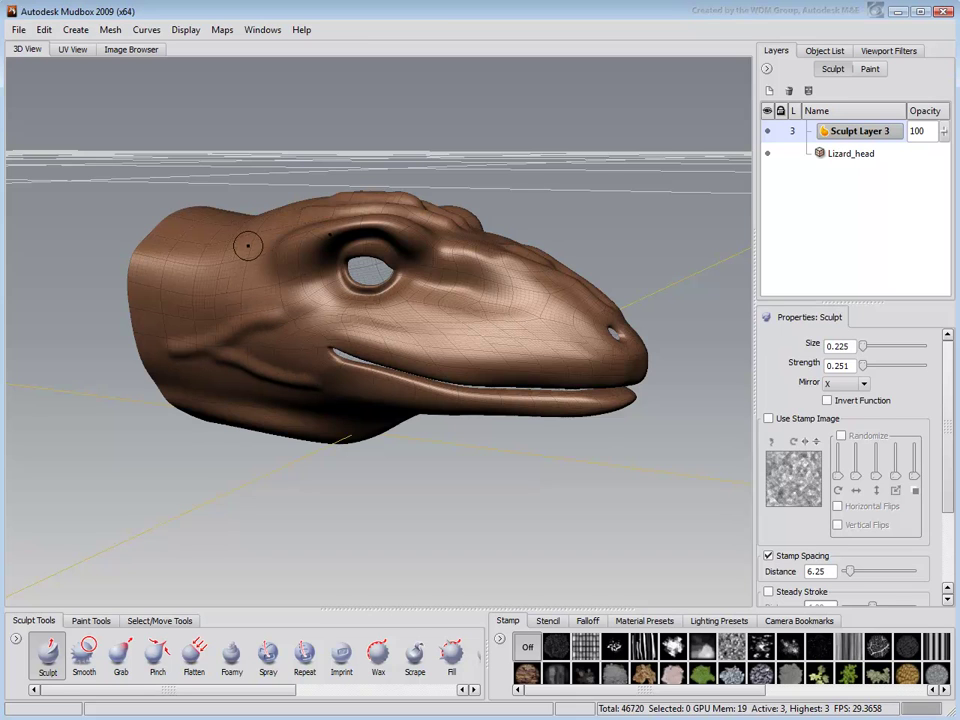
key(b)
drag(245, 250, 247, 253)
drag(258, 244, 154, 260)
Step: Sculpt folds on the side of the snout between the eye and the nostril
mouse_move(347, 443)
alt+mouse_down()
mouse_move(311, 444)
mouse_move(391, 316)
mouse_move(363, 318)
mouse_move(472, 318)
alt+mouse_up()
mouse_move(397, 321)
mouse_down()
mouse_move(390, 317)
mouse_move(492, 353)
mouse_up()
mouse_move(396, 342)
mouse_down()
mouse_move(482, 351)
mouse_move(474, 330)
mouse_move(430, 316)
mouse_up()
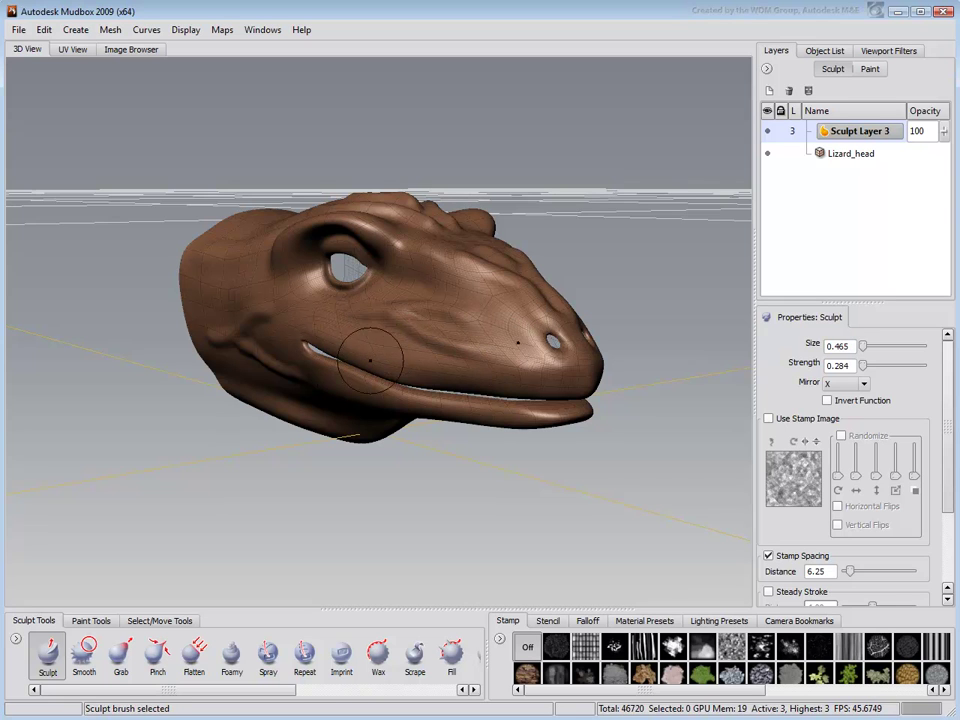
Step: Set the Sculpt brush size to 0.612 and build up broad forms on the underside of the jaw and throat
alt+drag(375, 338, 406, 426)
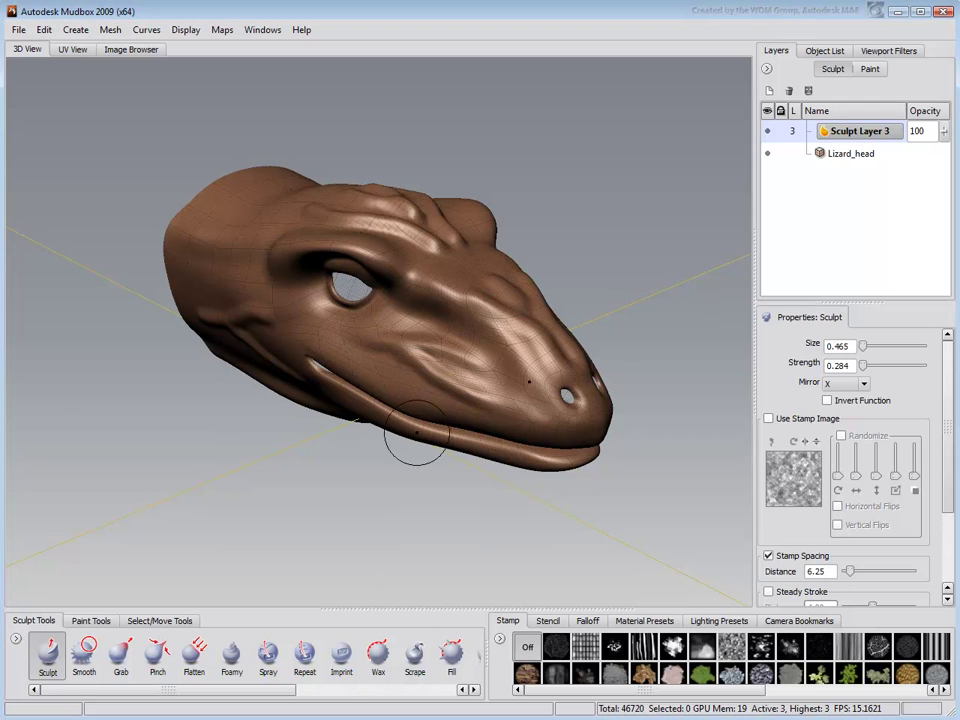
mouse_move(431, 440)
alt+mouse_down()
mouse_move(399, 349)
mouse_move(420, 347)
alt+mouse_up()
key(b)
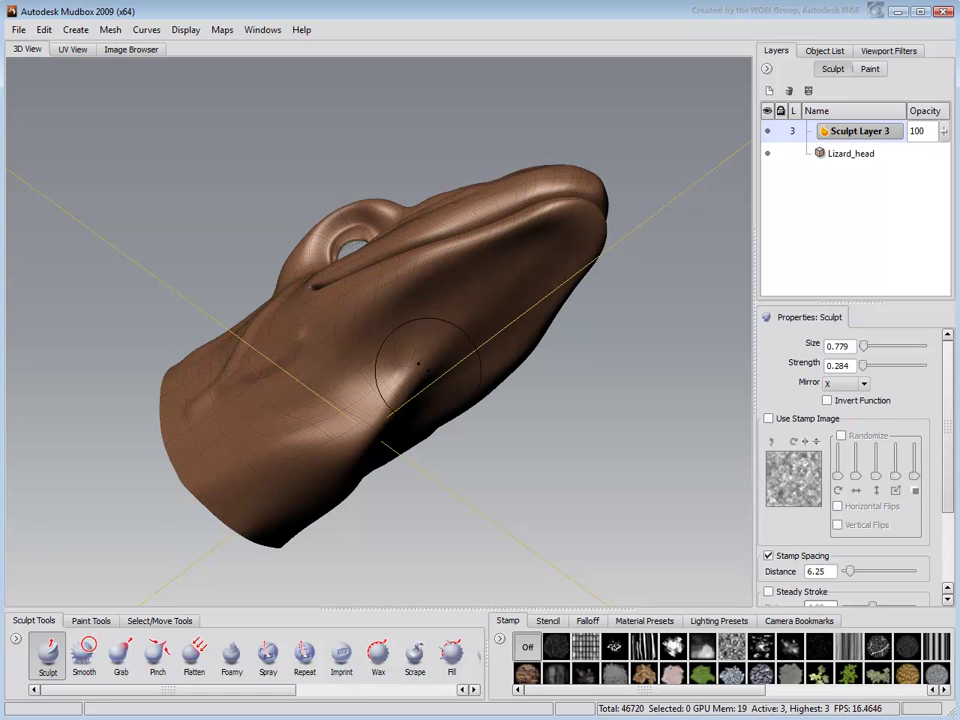
key(b)
mouse_move(378, 360)
mouse_down()
mouse_move(349, 360)
mouse_move(364, 364)
mouse_move(225, 443)
mouse_up()
drag(321, 427, 350, 396)
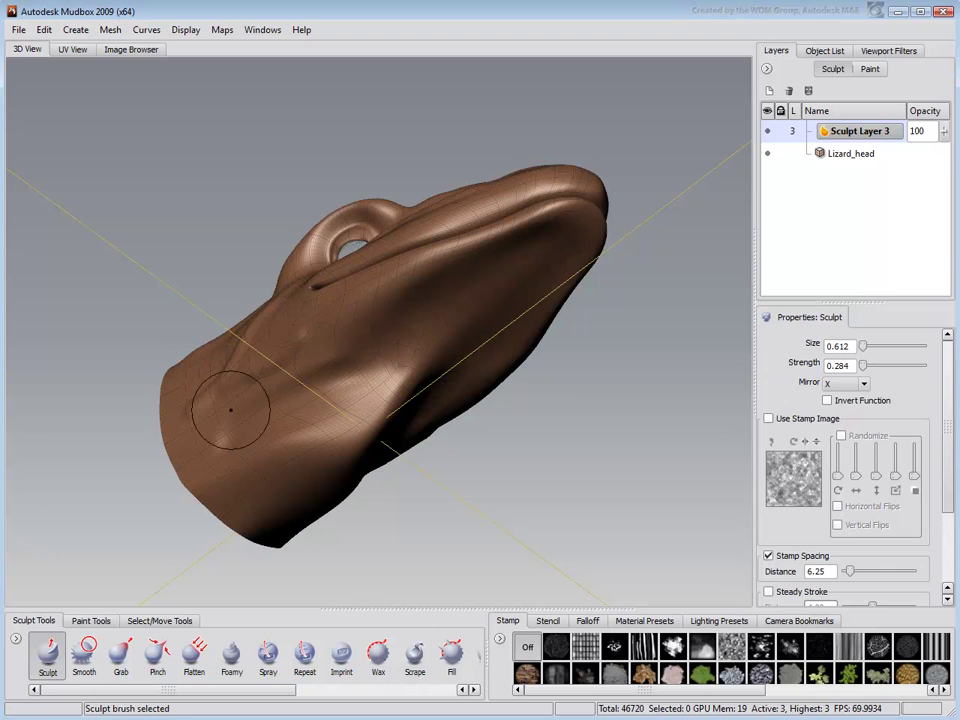
Step: Swell the flesh around the nostrils and along the lips with the Bulge tool at size 0.320 and strength 0.223
alt+drag(270, 434, 362, 453)
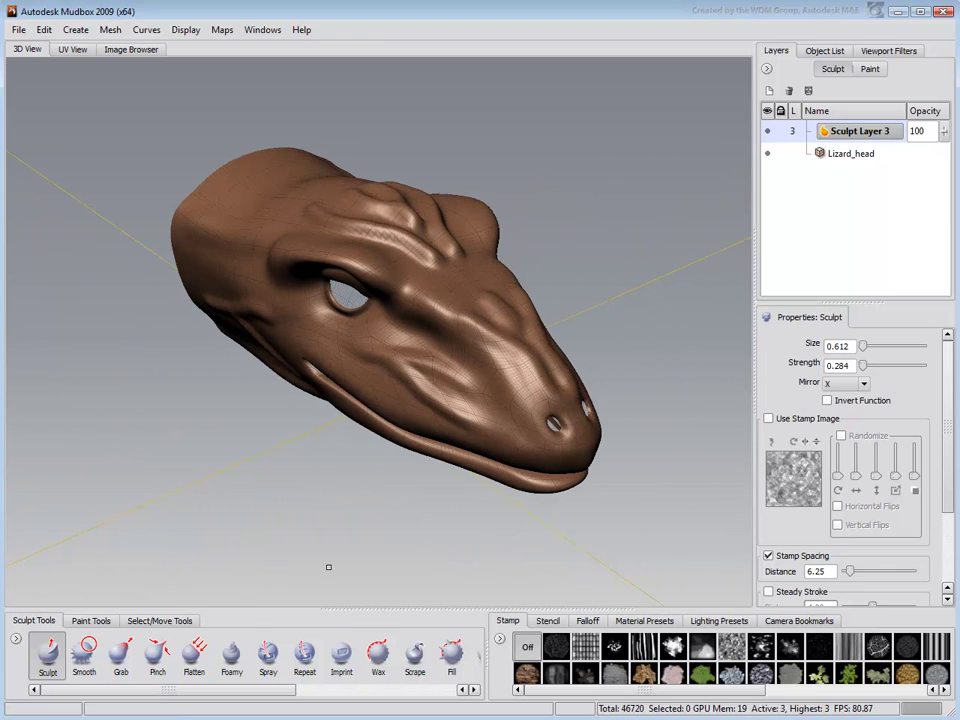
drag(268, 690, 385, 693)
click(355, 657)
mouse_move(440, 455)
mouse_down()
mouse_move(415, 392)
mouse_move(463, 356)
mouse_move(478, 363)
mouse_move(409, 409)
mouse_move(487, 450)
mouse_up()
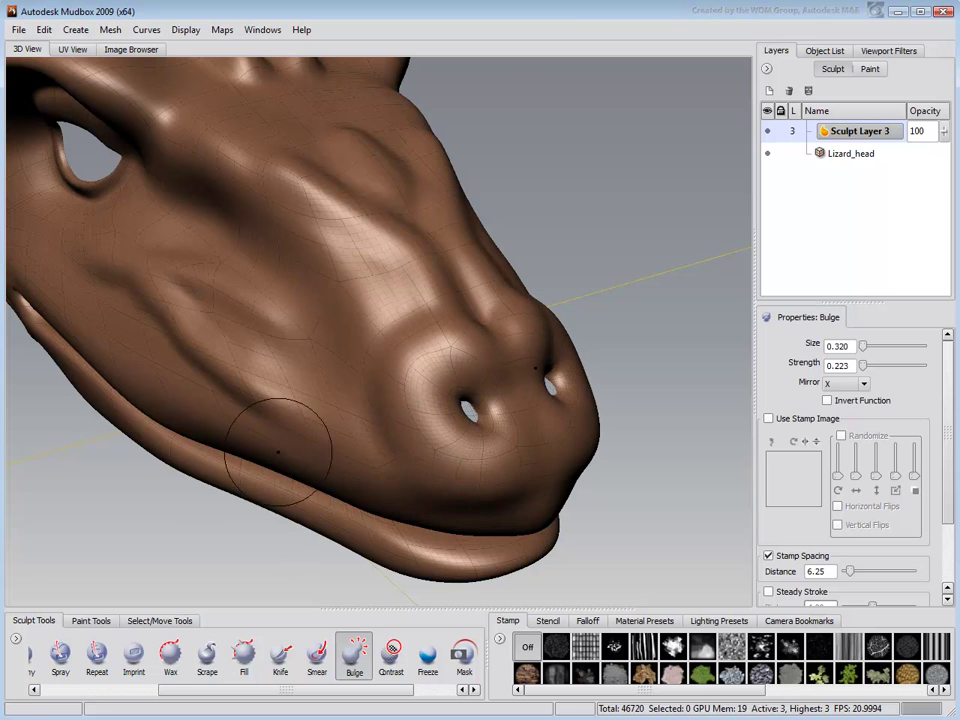
alt+drag(381, 467, 407, 300)
mouse_move(607, 258)
mouse_down()
mouse_move(400, 232)
mouse_move(127, 234)
mouse_move(287, 304)
mouse_move(573, 318)
mouse_up()
alt+drag(320, 252, 197, 262)
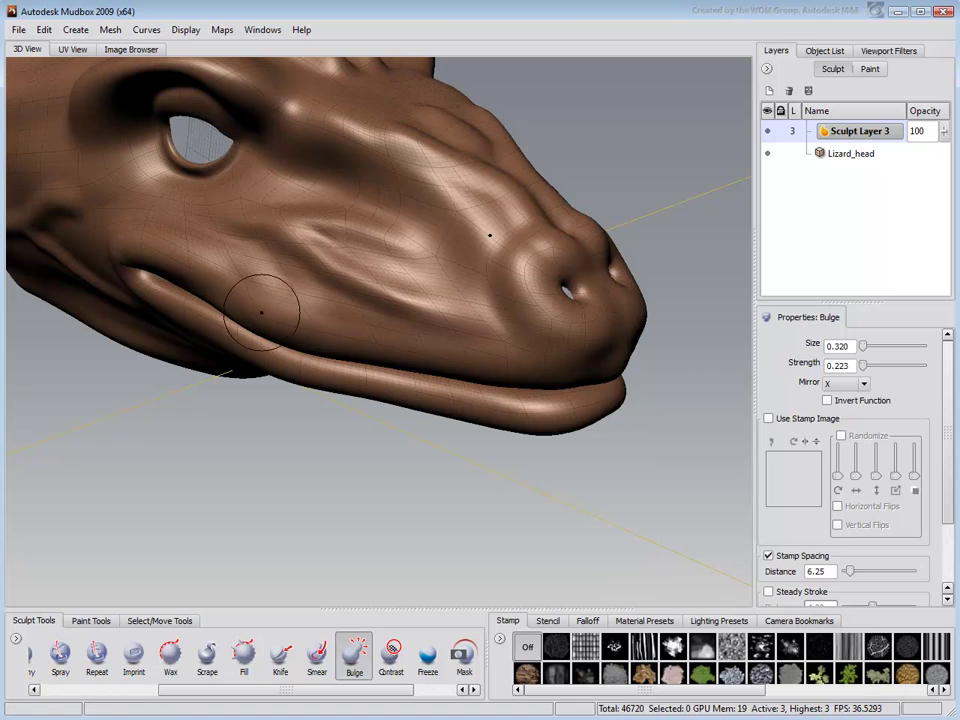
Step: Tighten the rim around the eye opening with the Pinch tool at size 0.320 and strength 25
key(shift)
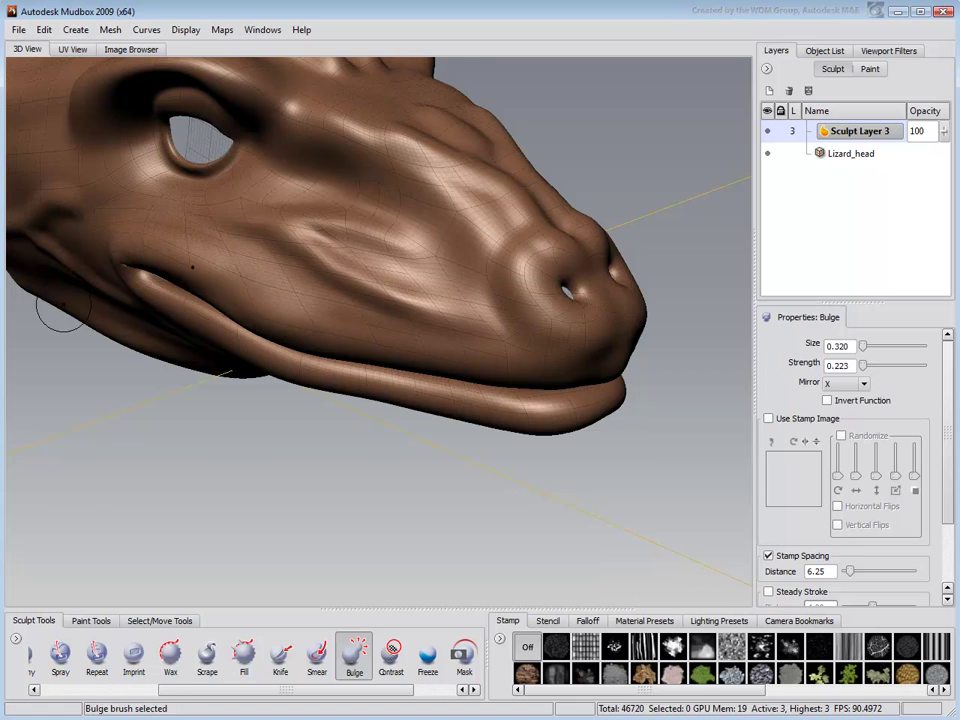
key(a)
drag(321, 691, 206, 692)
click(152, 655)
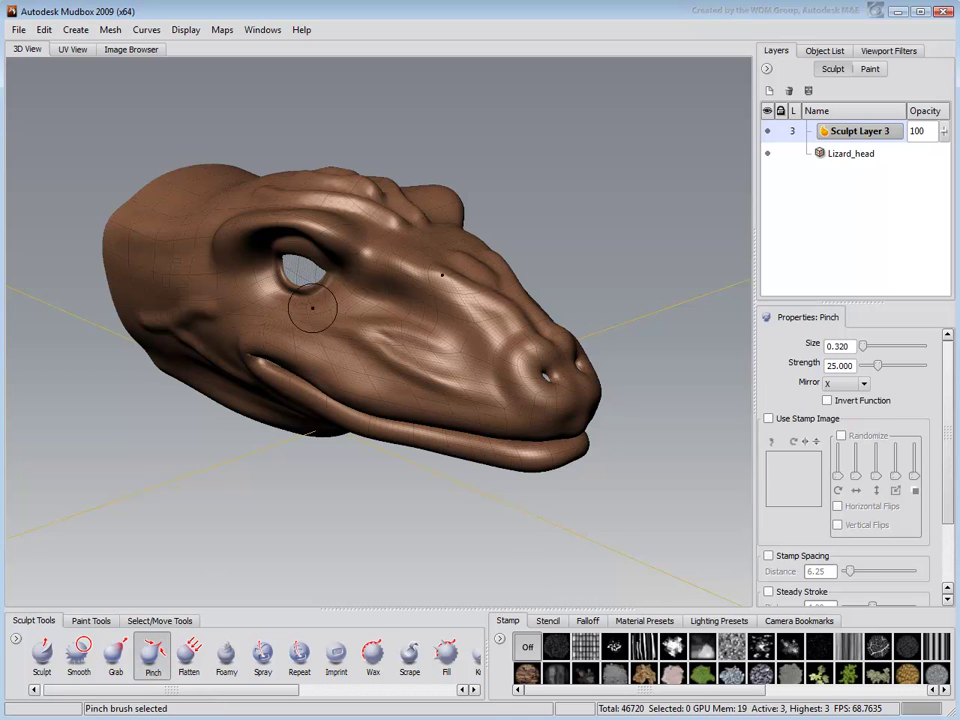
drag(344, 289, 372, 301)
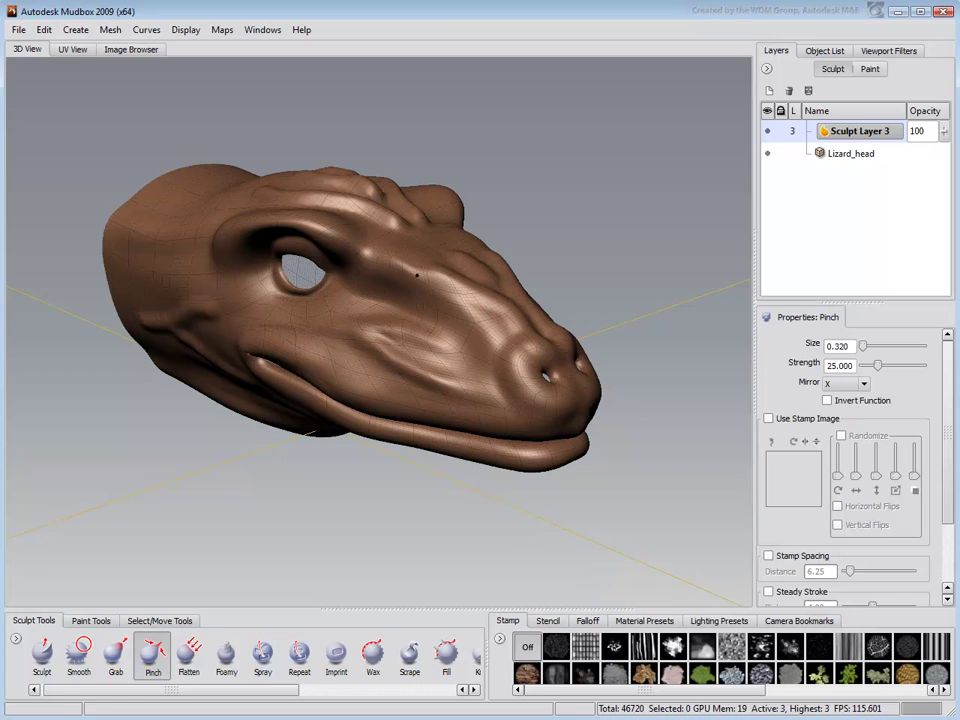
drag(524, 331, 534, 340)
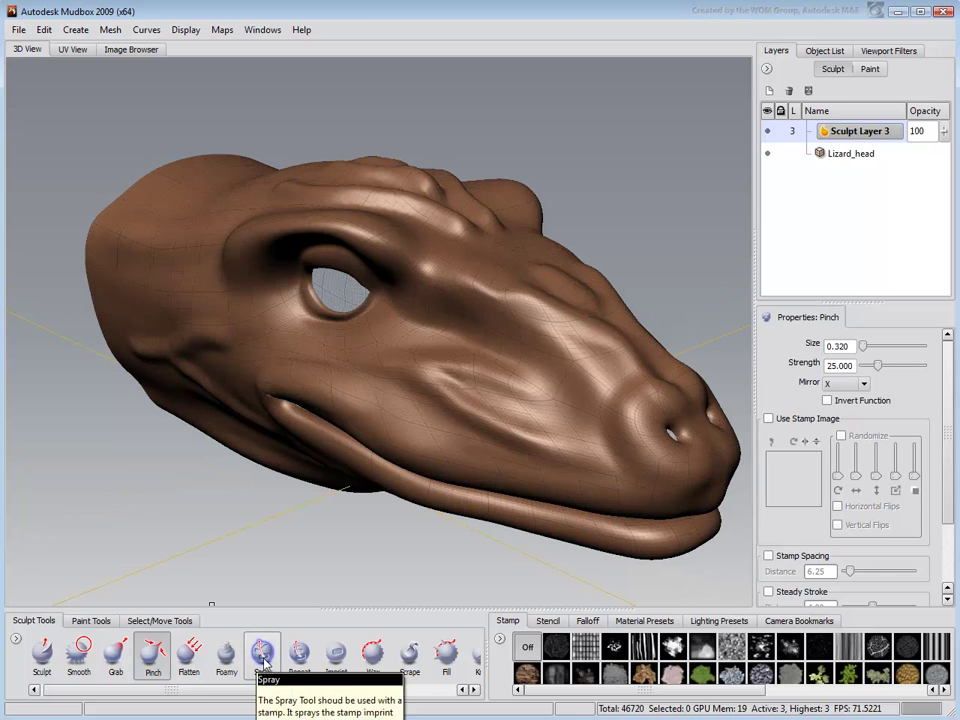
Step: Spray a grainy skin texture below the eye and along the side of the snout with the Spray tool at size 0.575
click(263, 655)
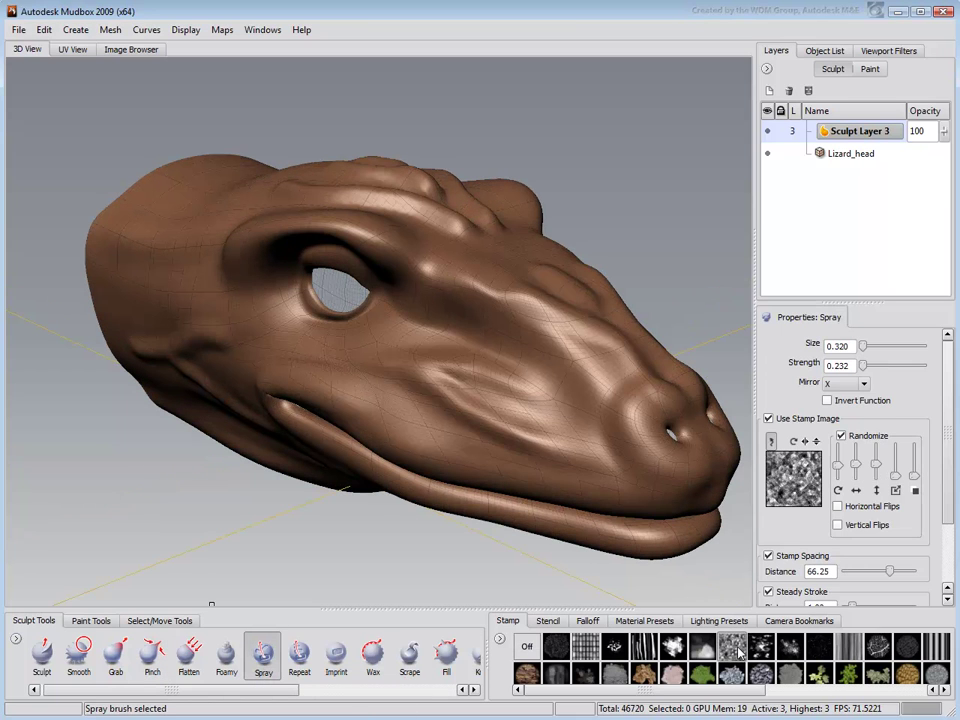
key(b)
drag(407, 376, 436, 376)
mouse_move(452, 318)
mouse_down()
mouse_move(402, 340)
mouse_move(376, 338)
mouse_up()
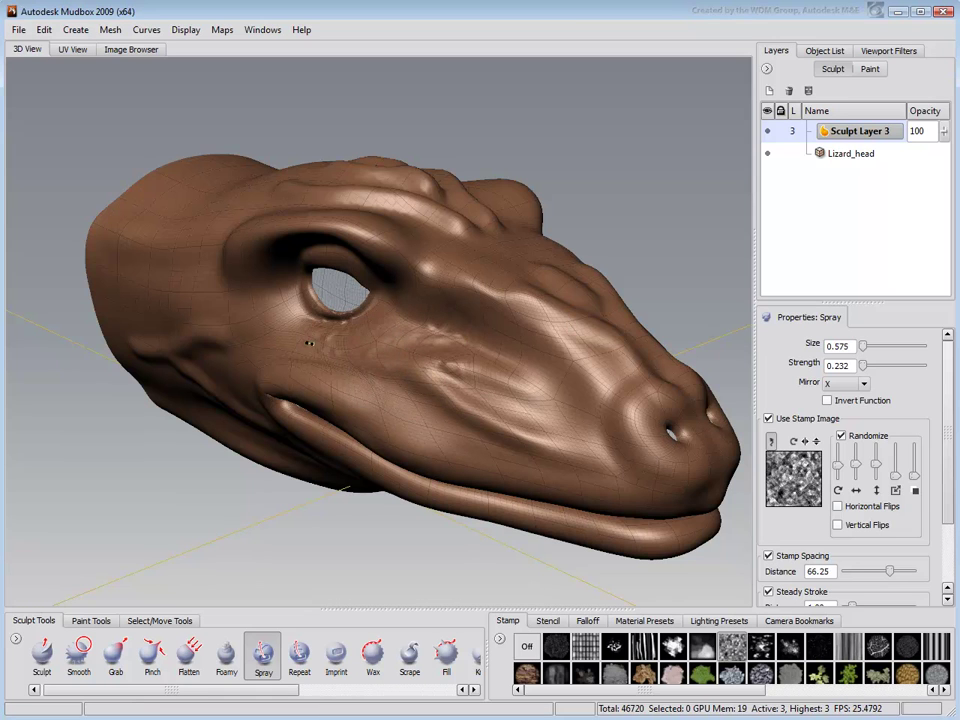
mouse_move(304, 343)
mouse_down()
mouse_move(463, 349)
mouse_move(568, 407)
mouse_up()
mouse_move(326, 391)
mouse_down()
mouse_move(468, 415)
mouse_move(515, 409)
mouse_up()
Step: Extend the sprayed skin texture over the throat, the side of the neck and the upper snout
mouse_move(362, 356)
alt+mouse_down()
mouse_move(401, 318)
mouse_move(355, 213)
mouse_move(498, 128)
mouse_move(440, 232)
mouse_move(256, 432)
alt+mouse_up()
mouse_move(185, 475)
mouse_down()
mouse_move(356, 452)
mouse_move(421, 343)
mouse_up()
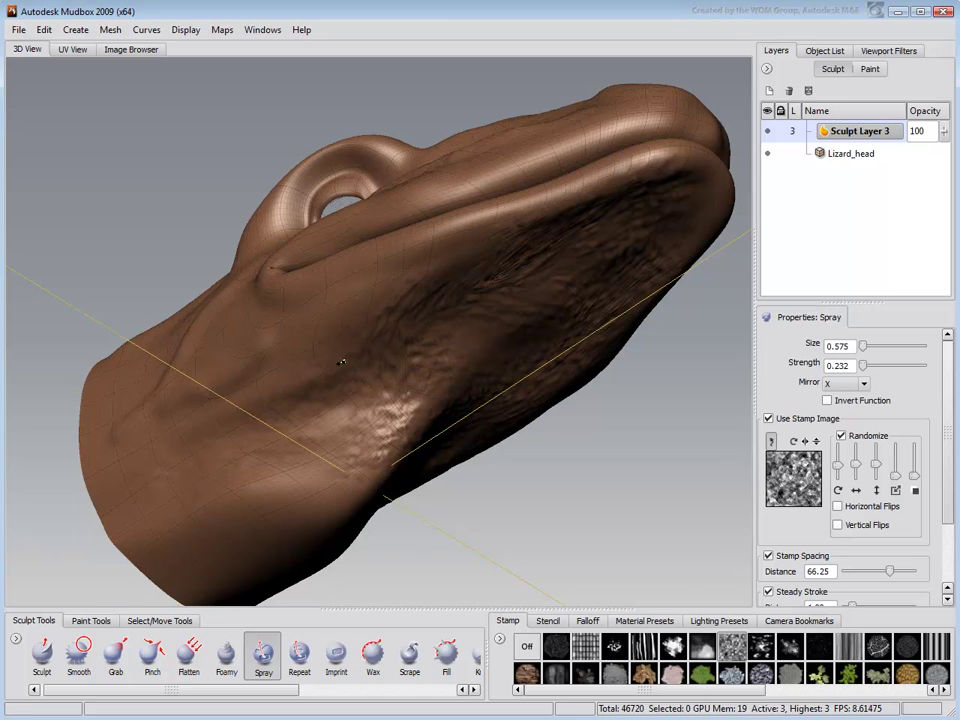
alt+drag(336, 365, 354, 214)
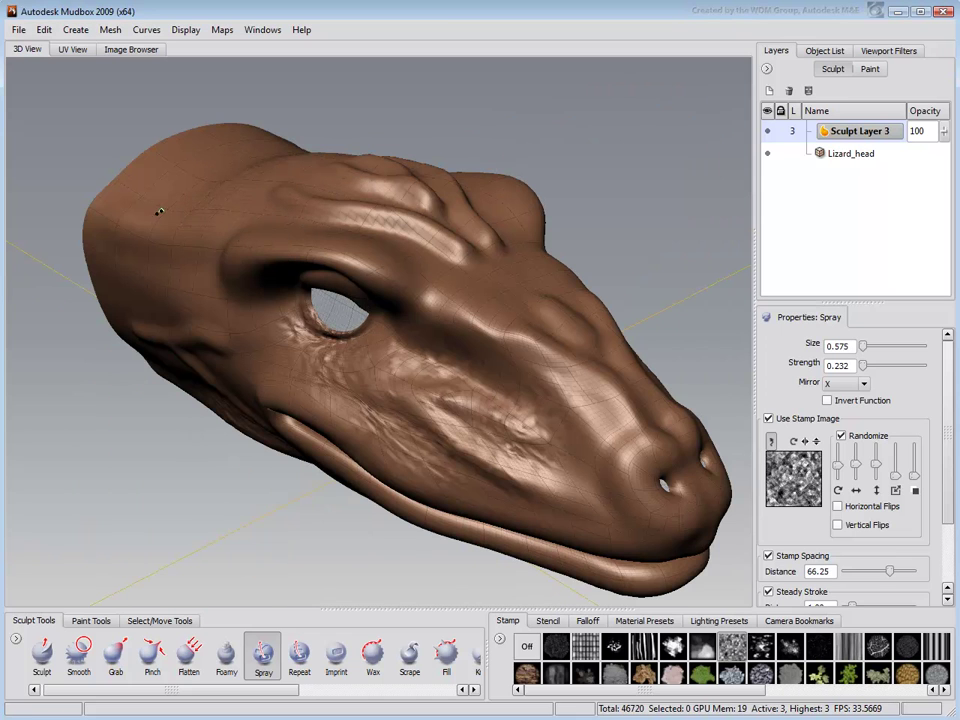
alt+drag(190, 153, 214, 221)
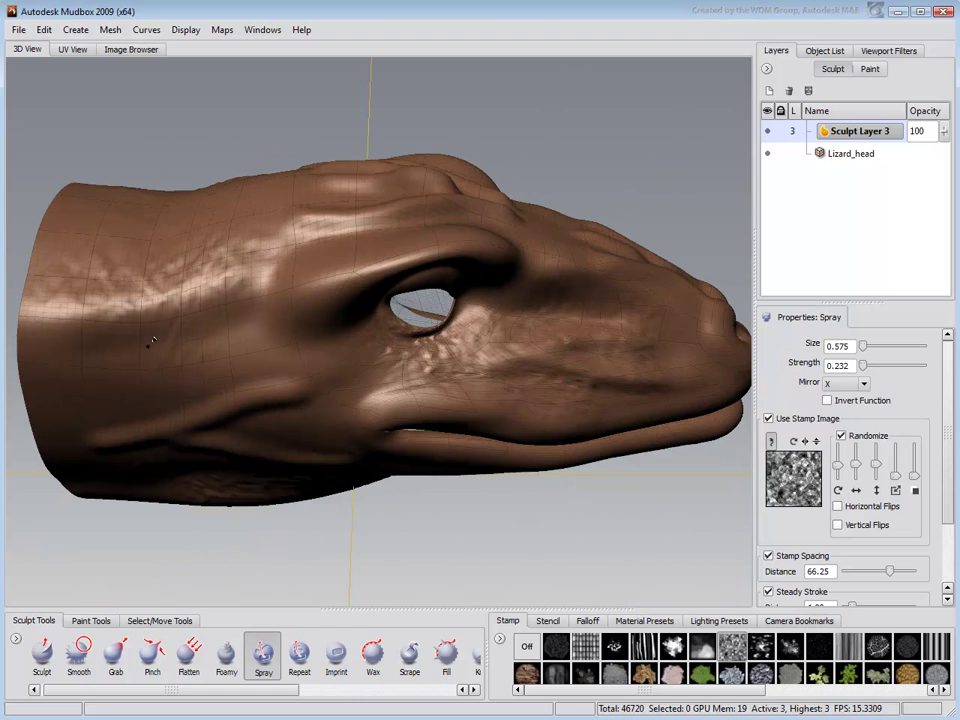
alt+drag(167, 343, 105, 324)
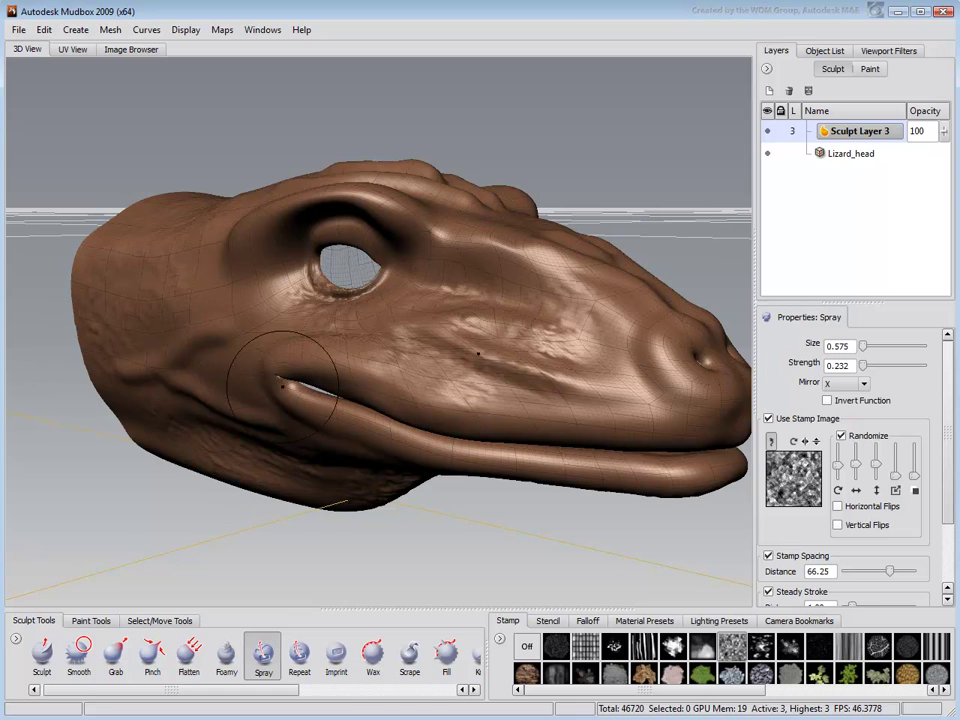
alt+drag(171, 270, 260, 290)
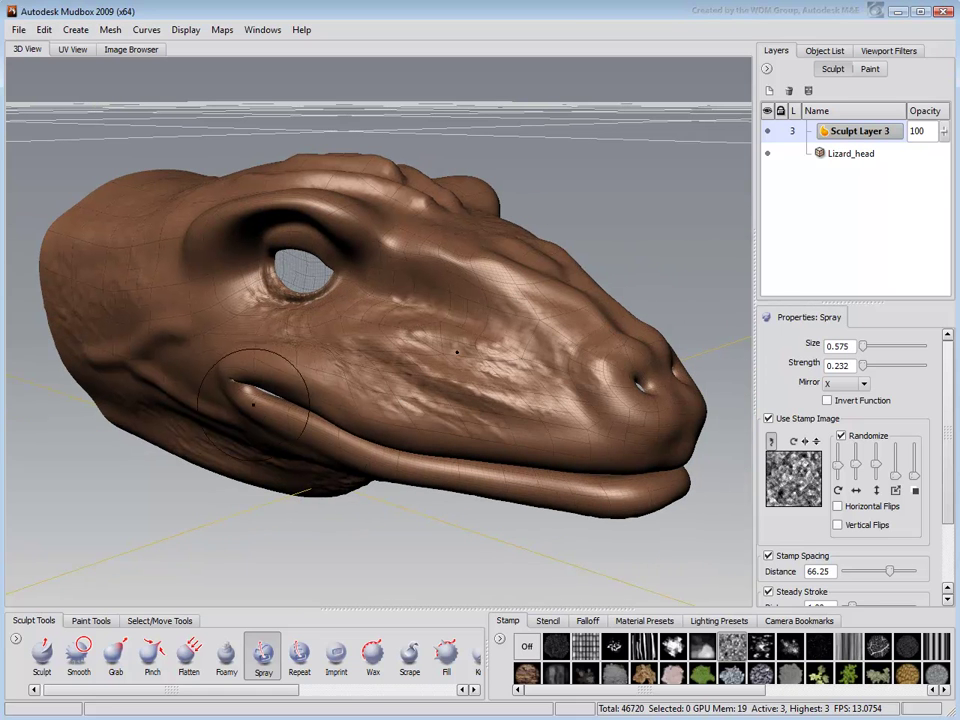
alt+drag(311, 489, 316, 465)
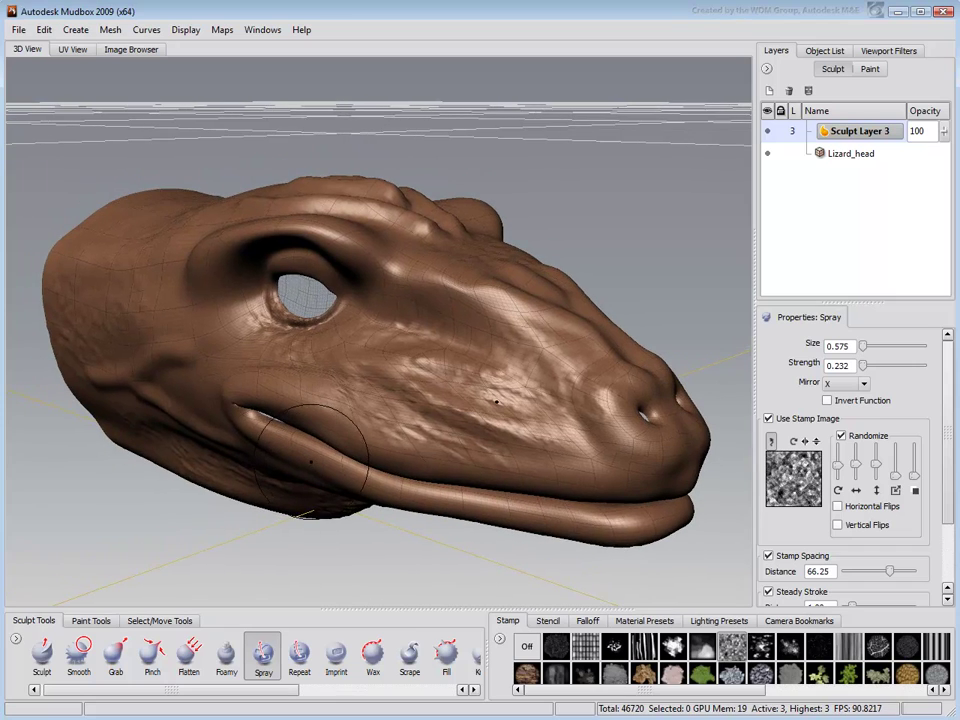